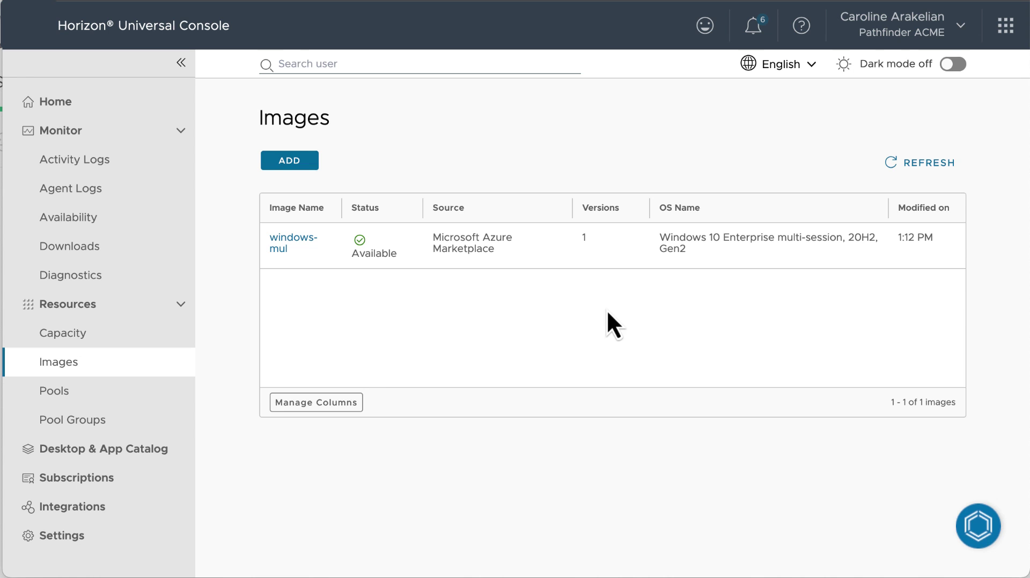
# Start adding a new pool from the Pools page and name it win10-multi-sess
pyautogui.click(59, 394)
pyautogui.scroll(-1, 609, 402)
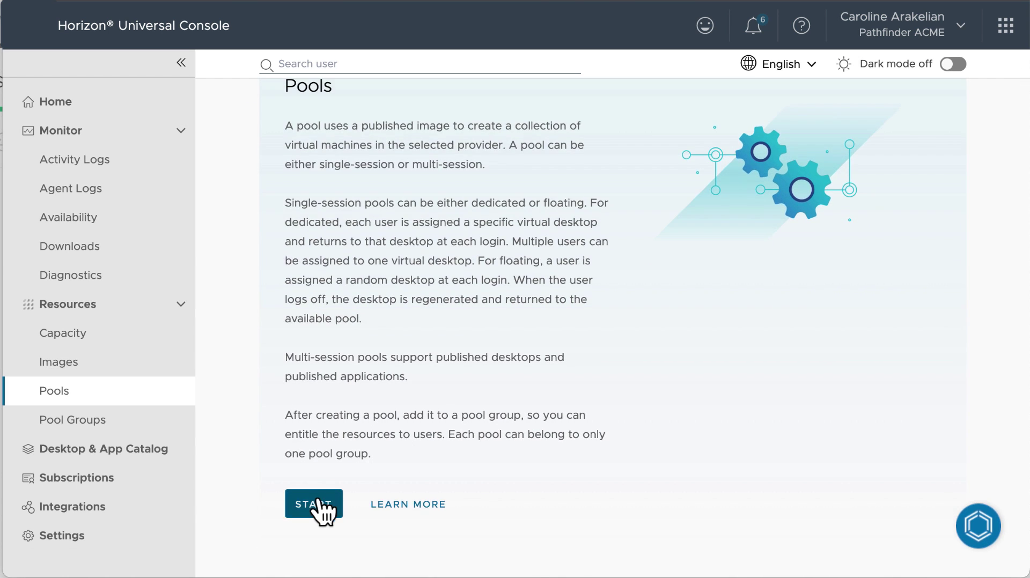
pyautogui.click(317, 507)
pyautogui.scroll(2, 349, 459)
pyautogui.click(537, 217)
pyautogui.write('win')
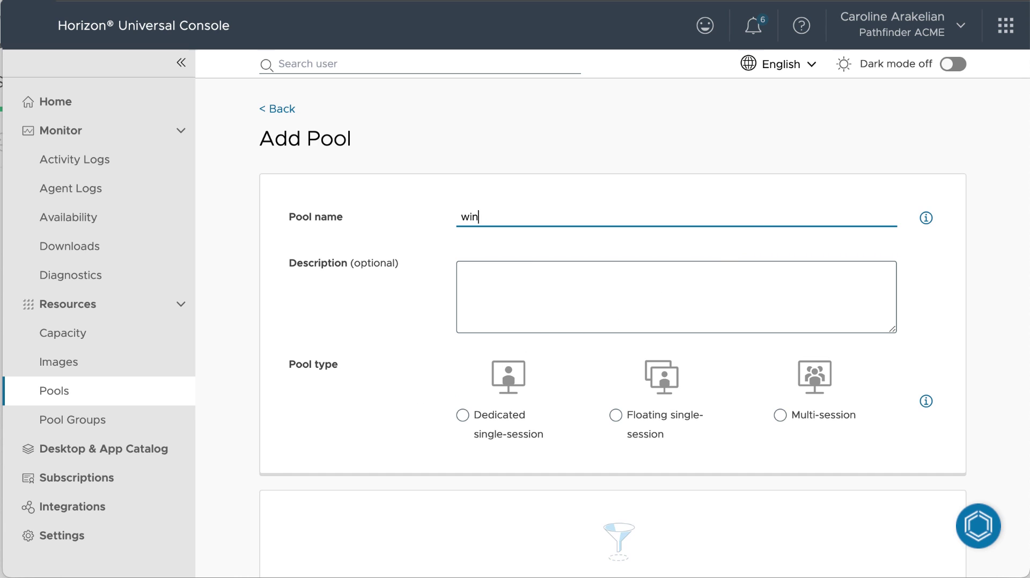
pyautogui.write('10-multi-sess')
# Check the pool type explanations and set the pool type to Multi-session
pyautogui.click(925, 401)
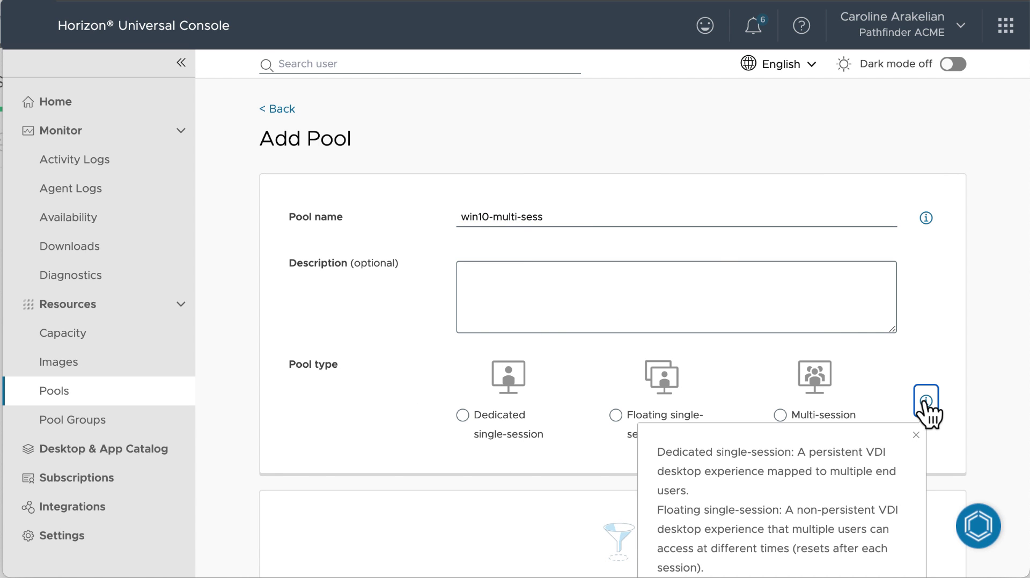
pyautogui.scroll(-2, 959, 435)
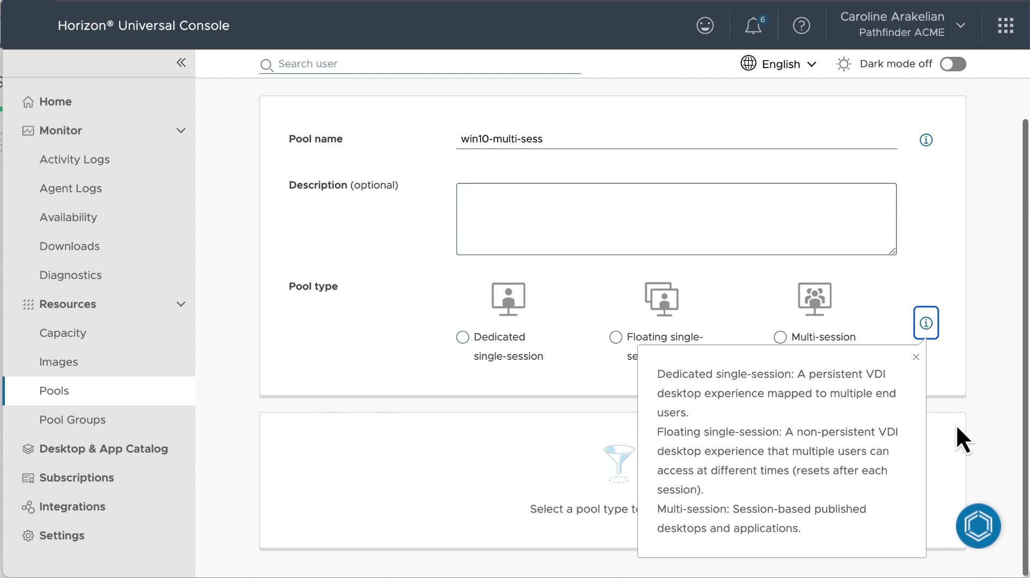
pyautogui.click(947, 382)
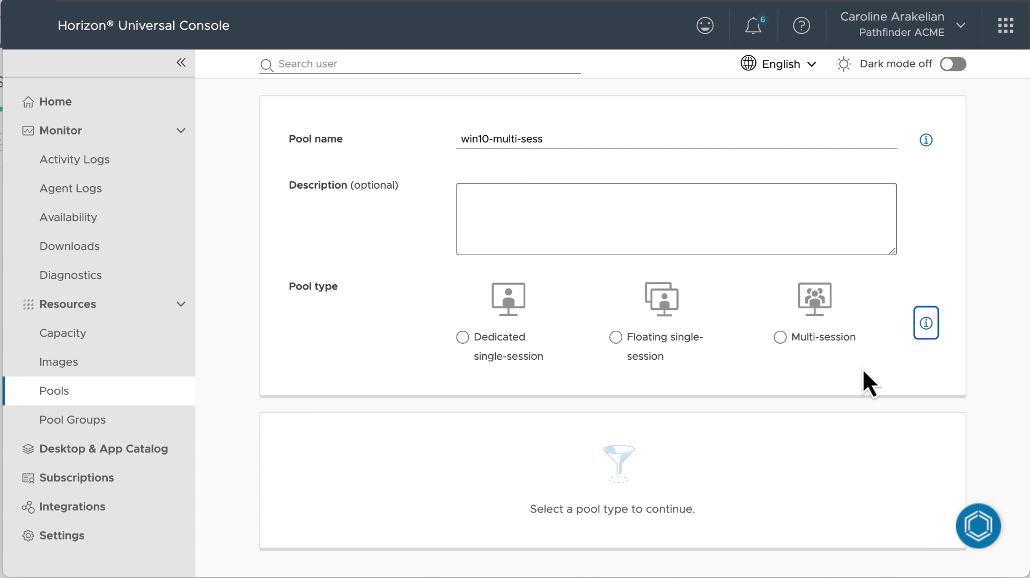
pyautogui.click(781, 338)
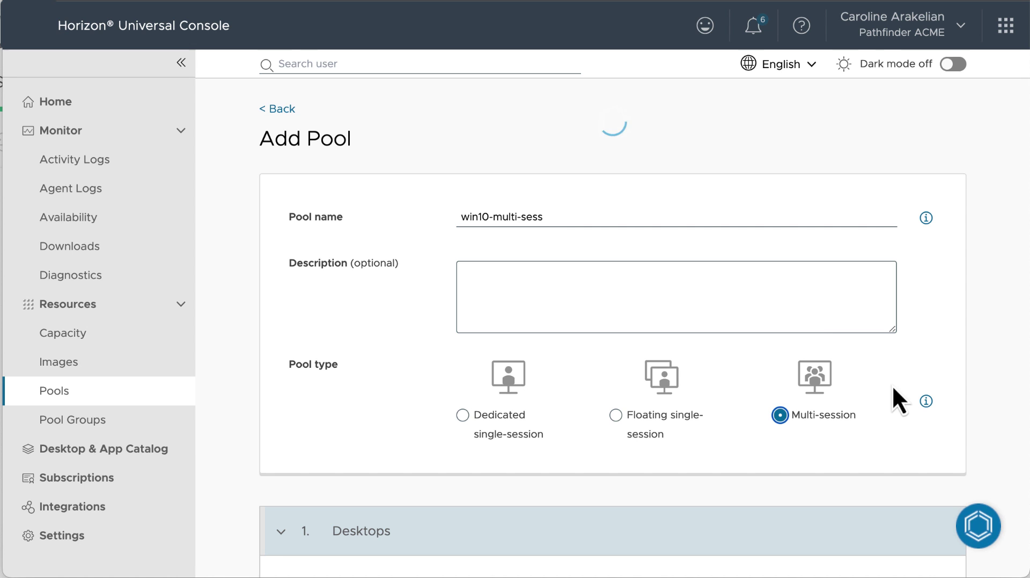
# Set the image generation type to V2 for the pool's desktops
pyautogui.scroll(-5, 892, 431)
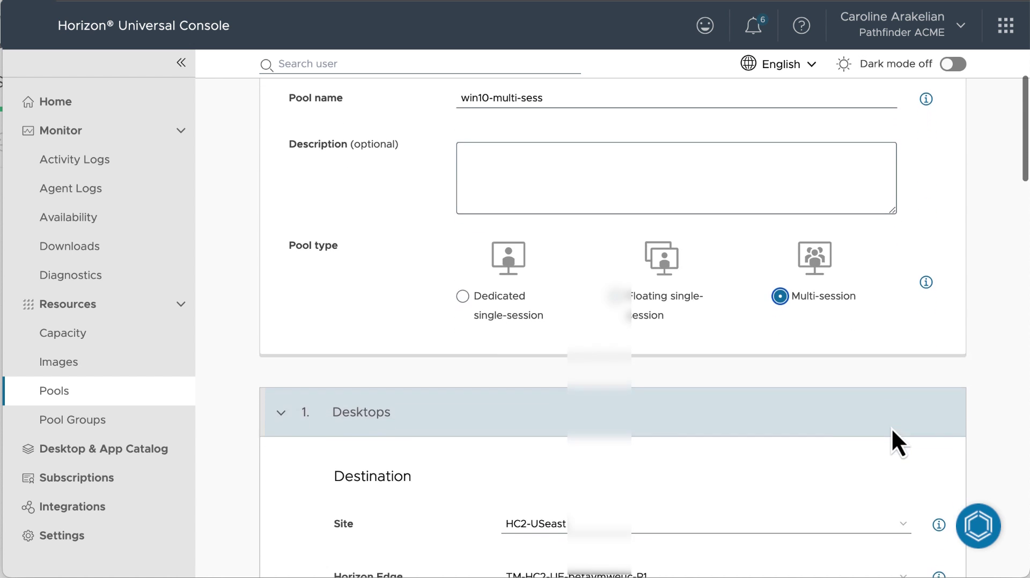
pyautogui.scroll(-5, 892, 431)
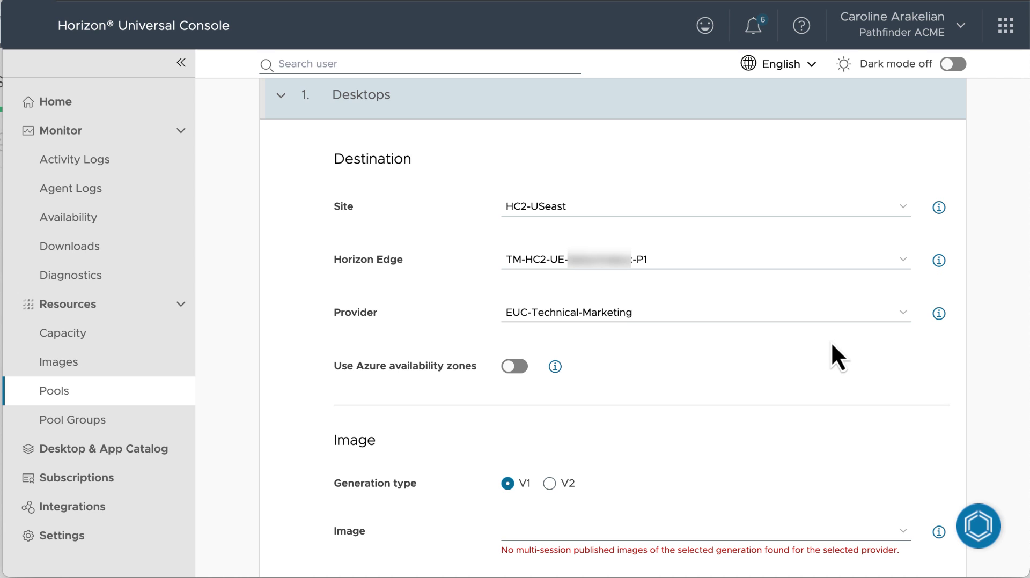
pyautogui.scroll(-3, 667, 358)
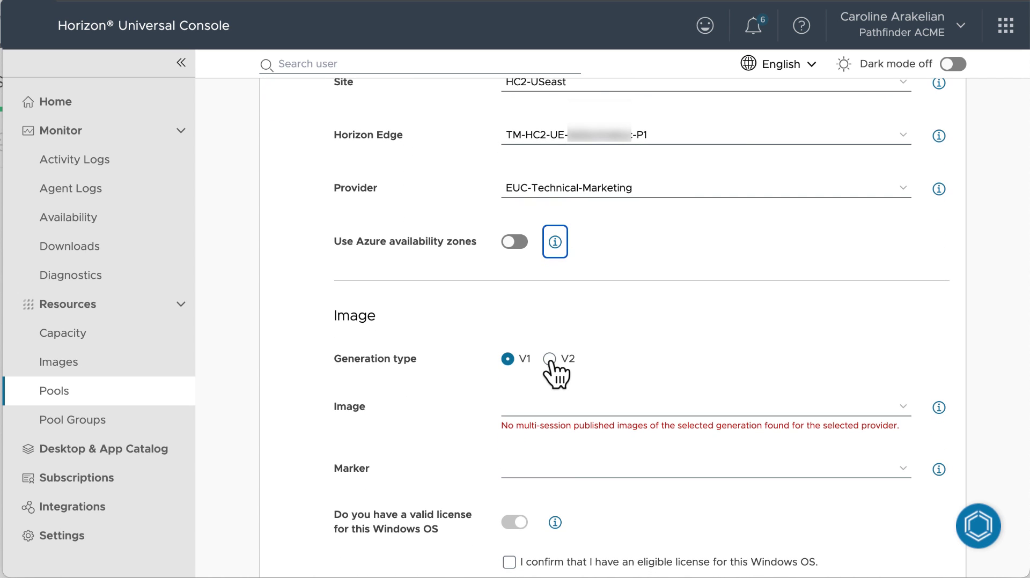
pyautogui.click(549, 359)
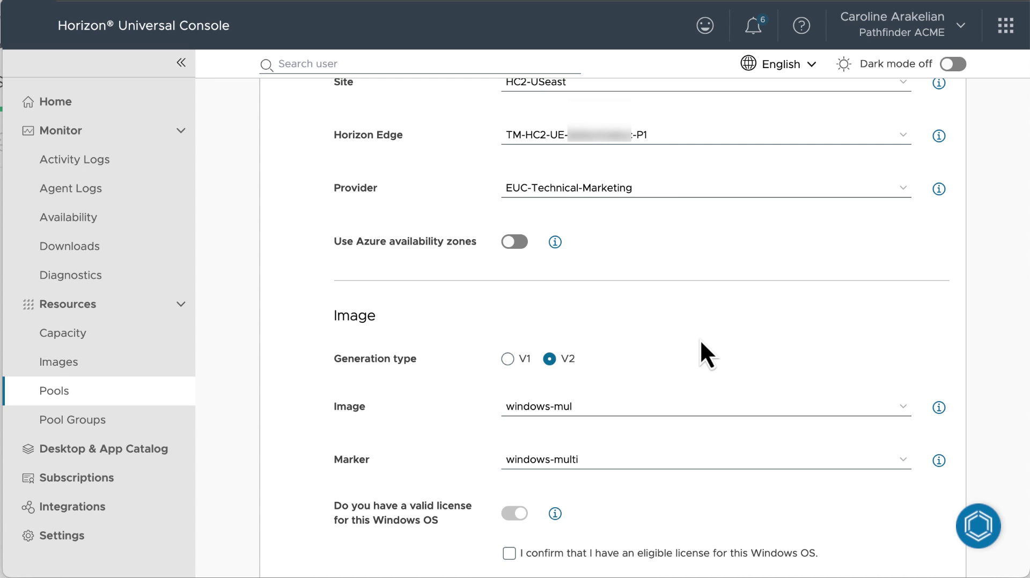
pyautogui.click(508, 360)
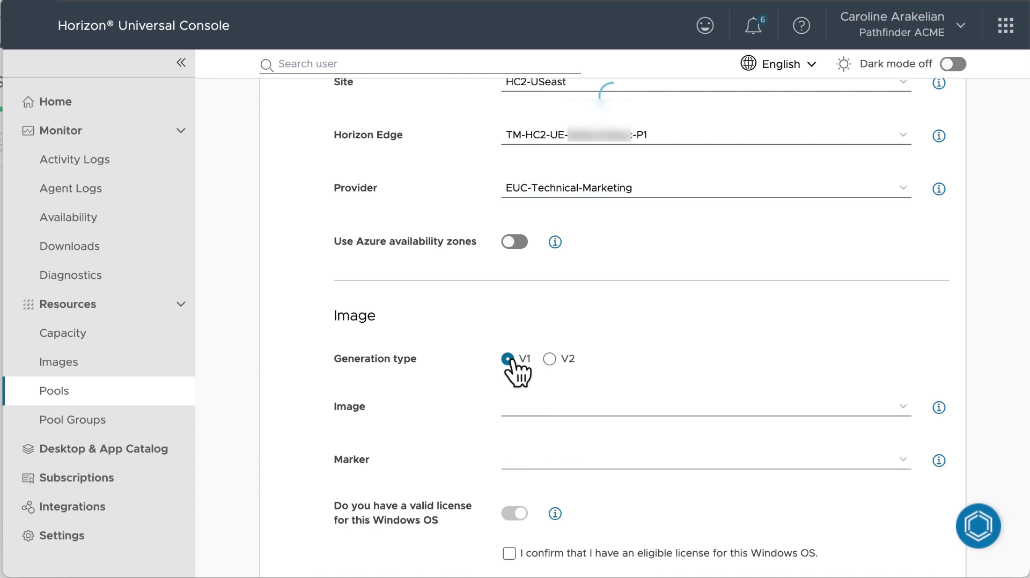
pyautogui.click(550, 359)
# Confirm that an eligible license is held for this Windows OS
pyautogui.scroll(-4, 641, 351)
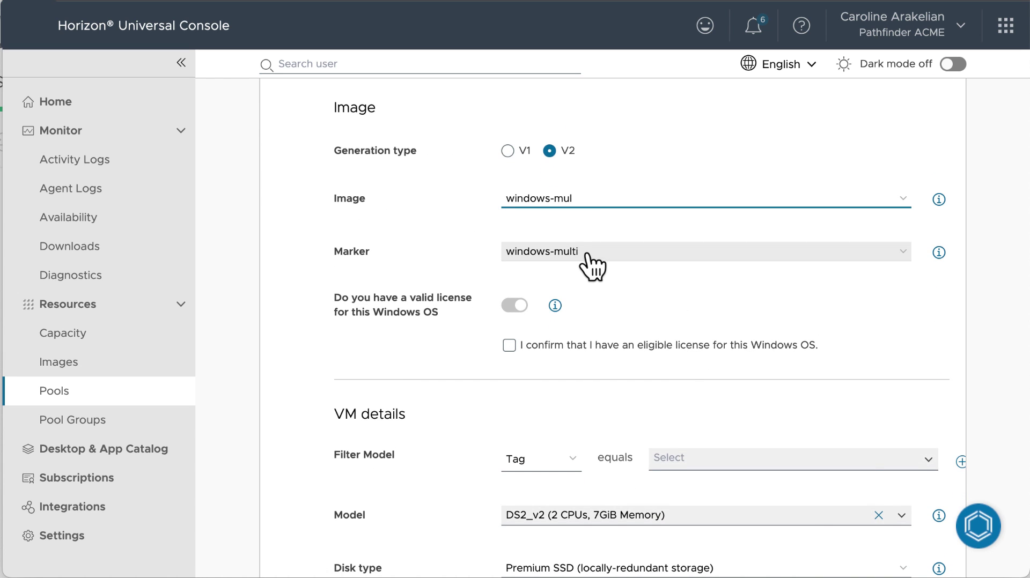
pyautogui.scroll(1, 558, 301)
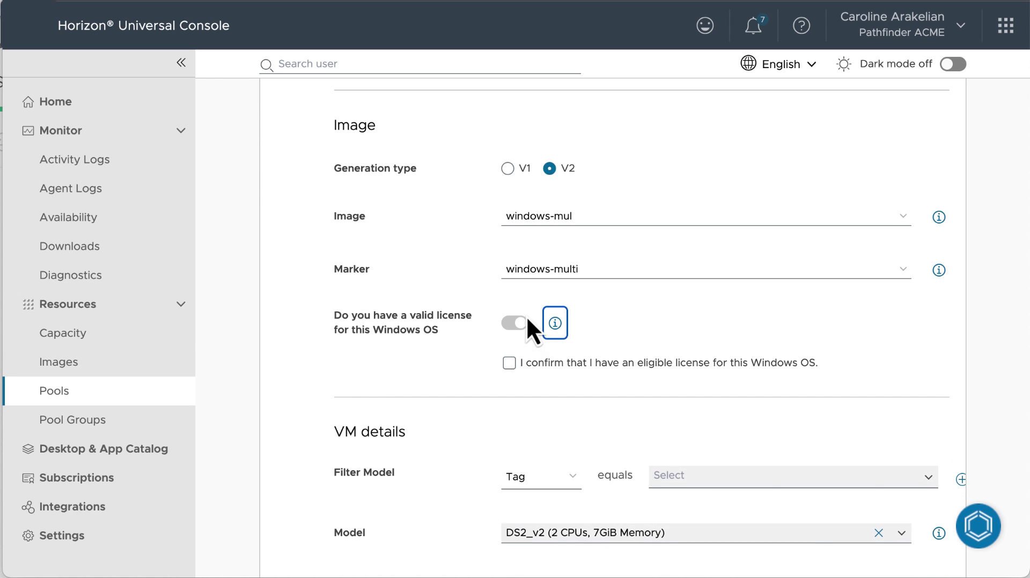
pyautogui.click(509, 364)
# Examine the available model filter criteria and the list of VM models under VM details
pyautogui.scroll(-3, 430, 375)
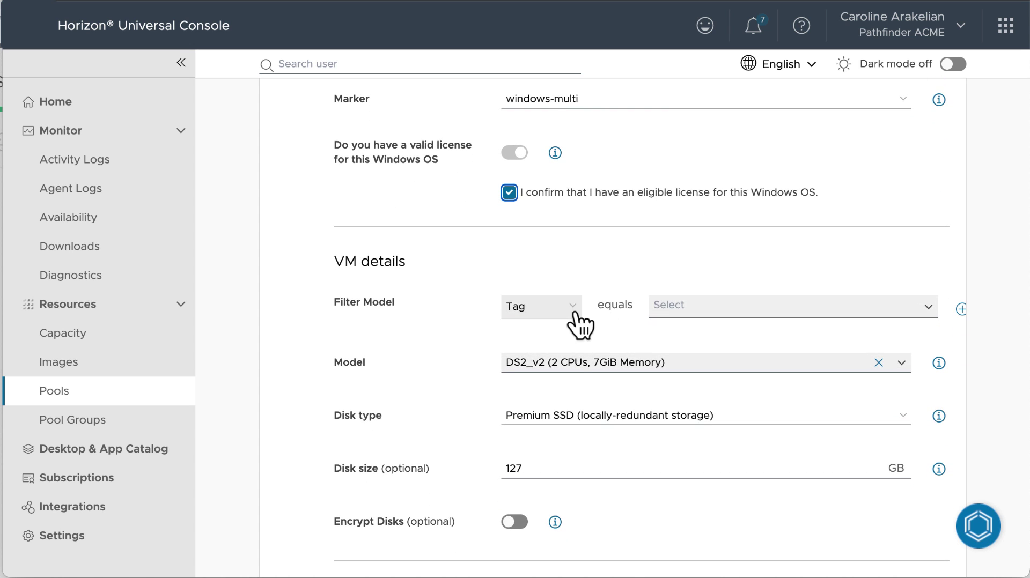
pyautogui.click(514, 315)
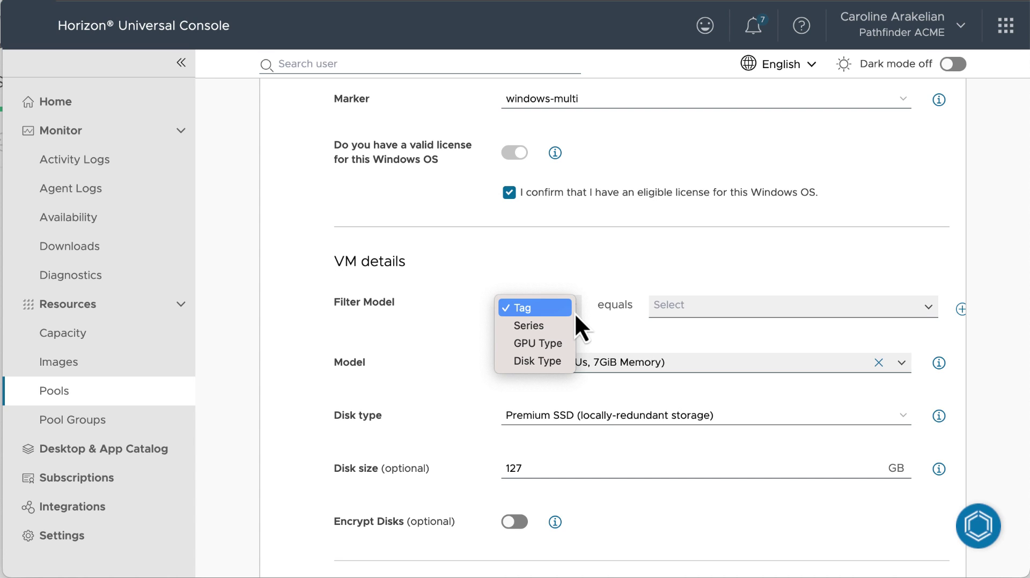
pyautogui.click(666, 255)
pyautogui.click(904, 363)
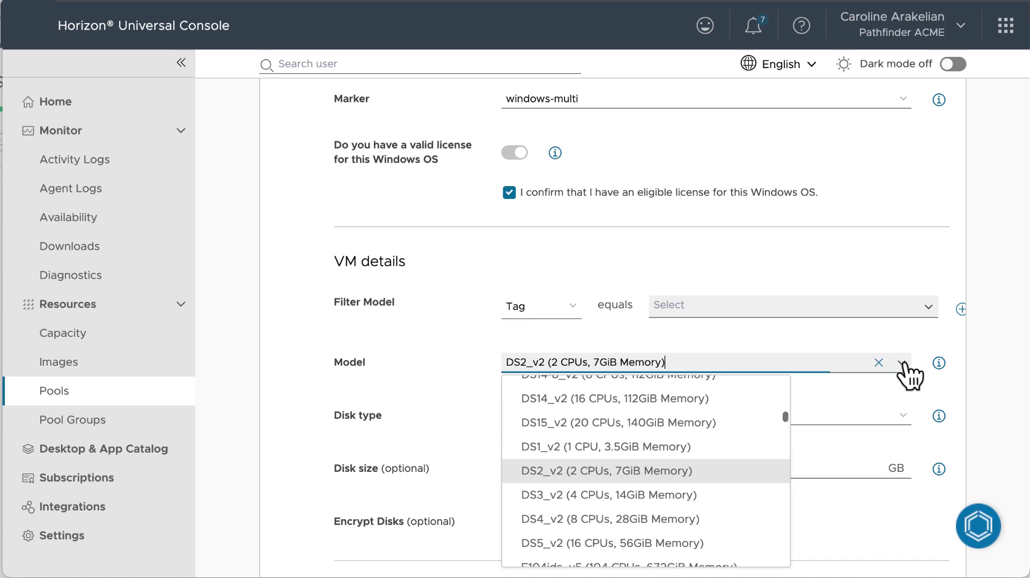
pyautogui.click(903, 364)
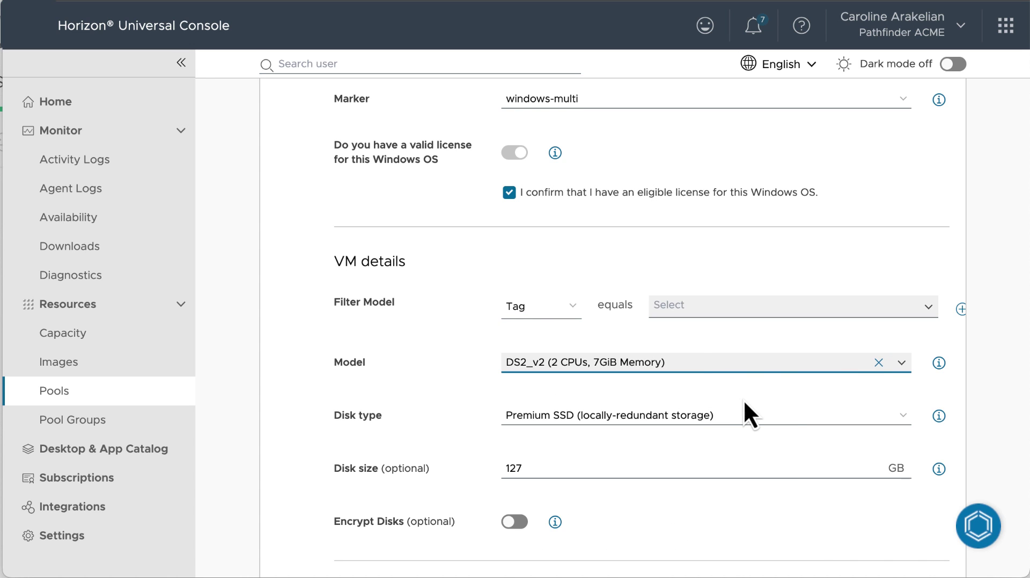
# Examine the disk type choices and the help for disk size and disk encryption
pyautogui.scroll(-2, 743, 399)
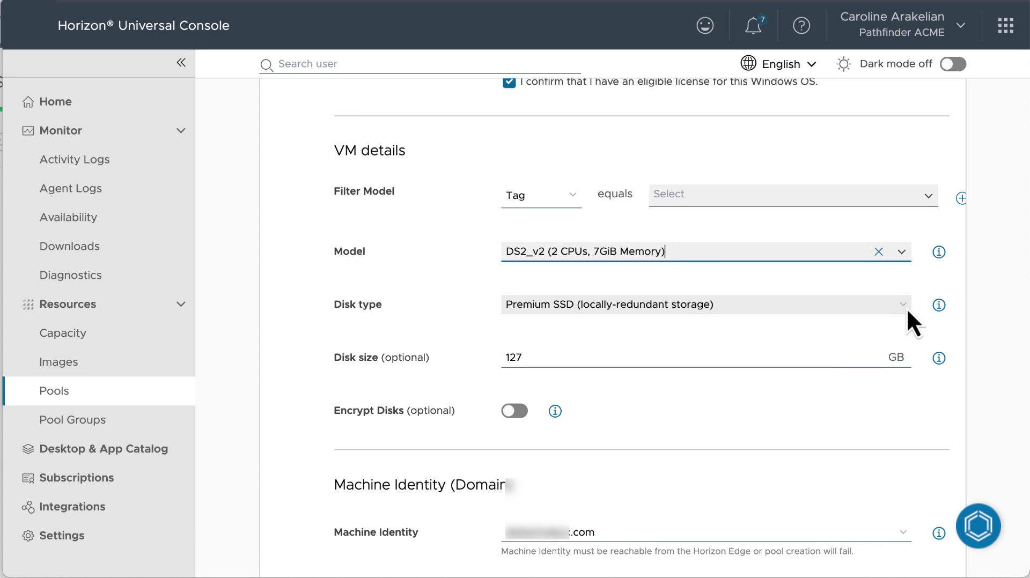
pyautogui.click(908, 310)
pyautogui.click(933, 324)
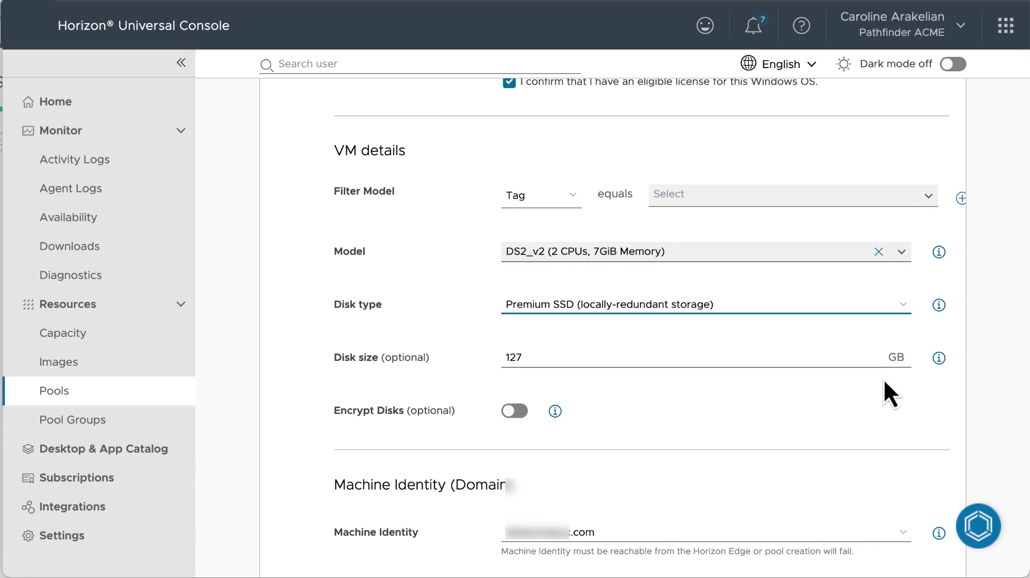
pyautogui.scroll(-1, 874, 392)
pyautogui.click(938, 289)
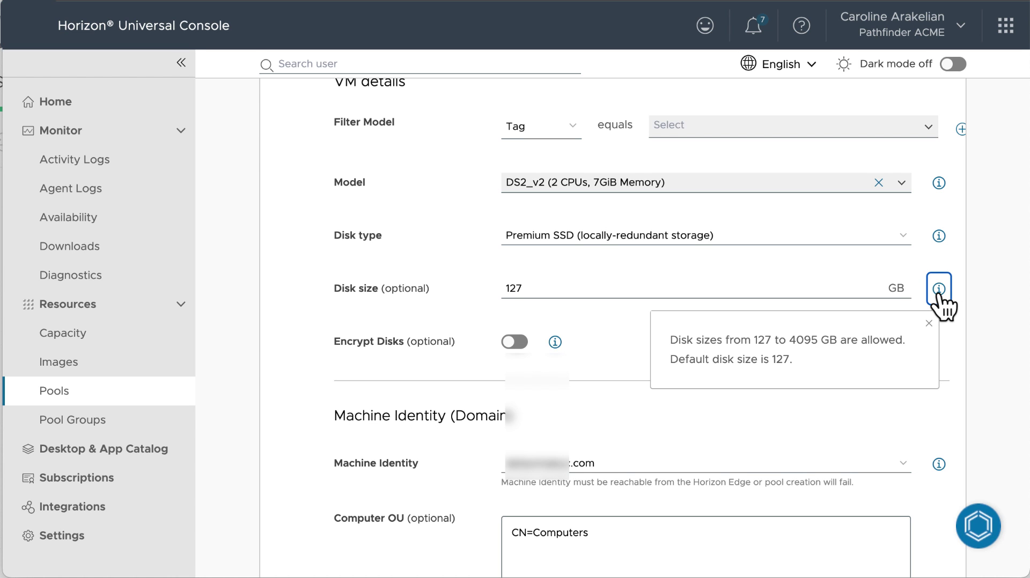
pyautogui.press('Tab')
pyautogui.press('Tab')
pyautogui.scroll(-1, 751, 347)
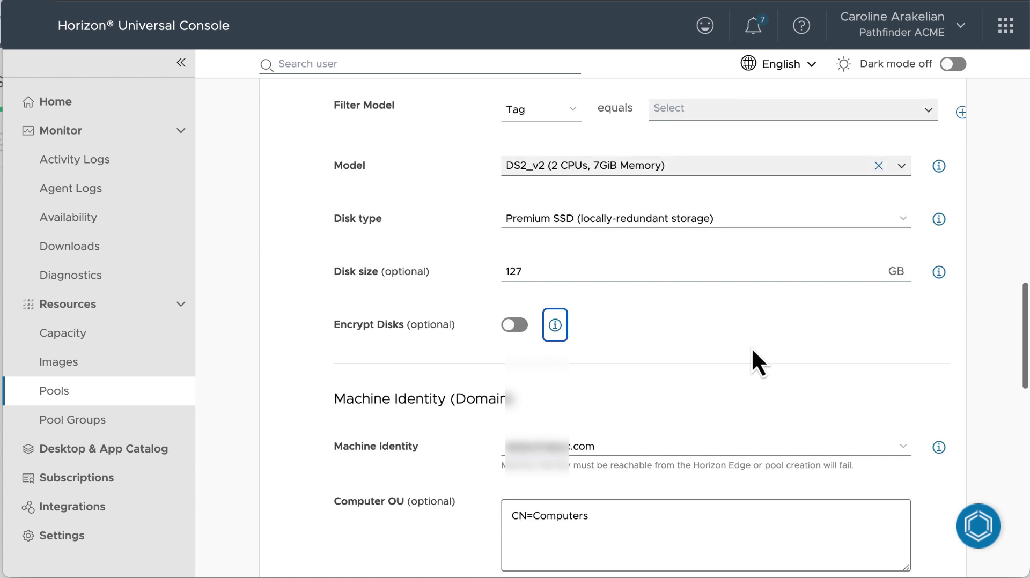
# Choose the .com domain rather than Azure Active Directory as the machine identity
pyautogui.scroll(-2, 751, 347)
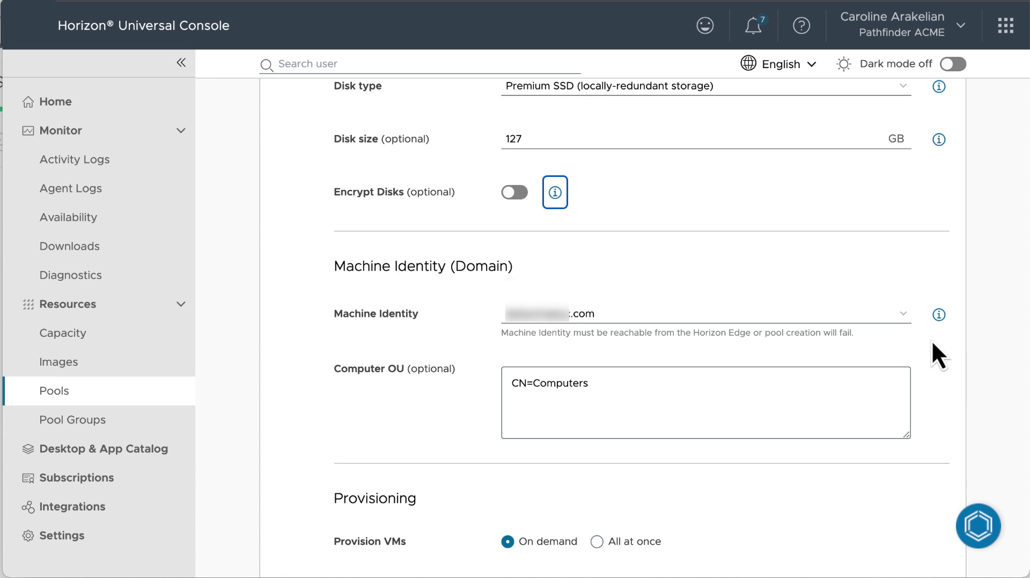
pyautogui.click(905, 319)
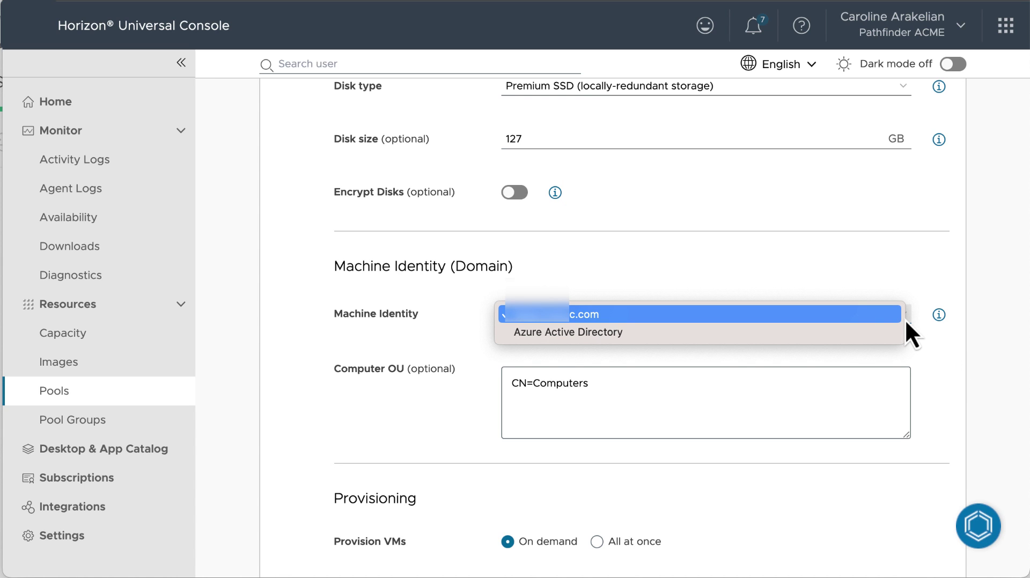
pyautogui.click(718, 317)
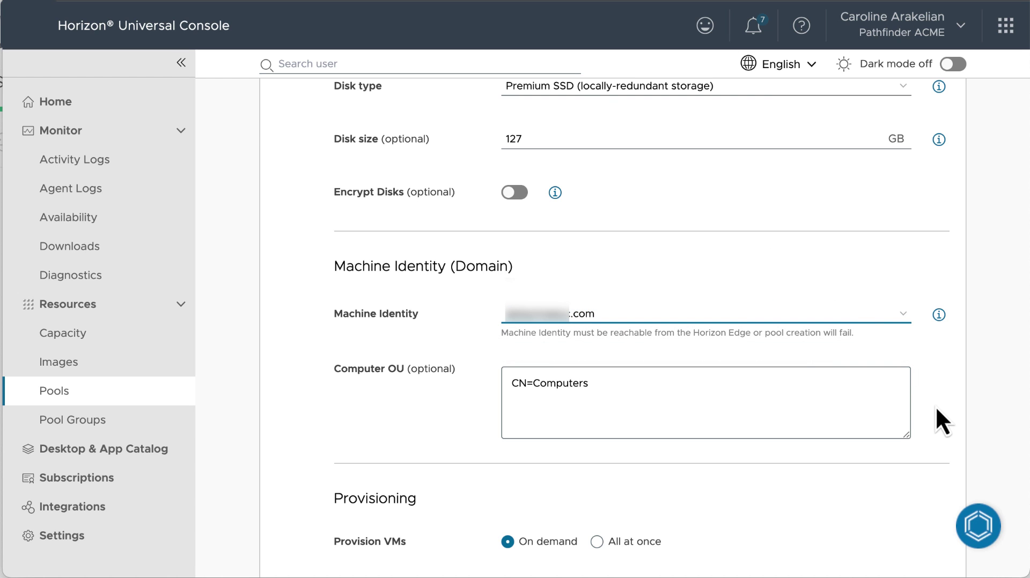
# Check the minimum spare VMs help in the provisioning settings and set the sessions per VM to 2
pyautogui.scroll(-3, 935, 407)
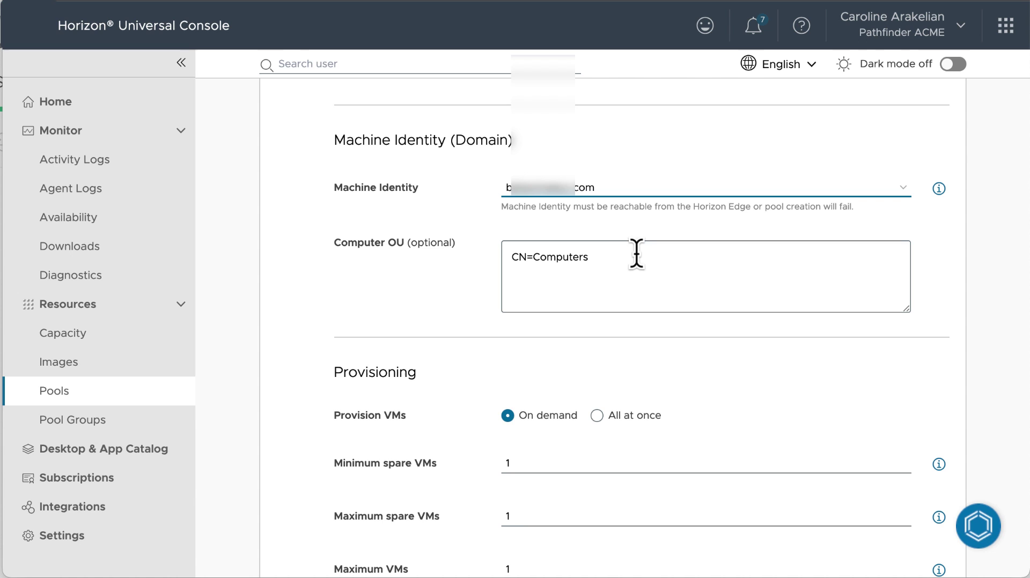
pyautogui.scroll(-3, 484, 325)
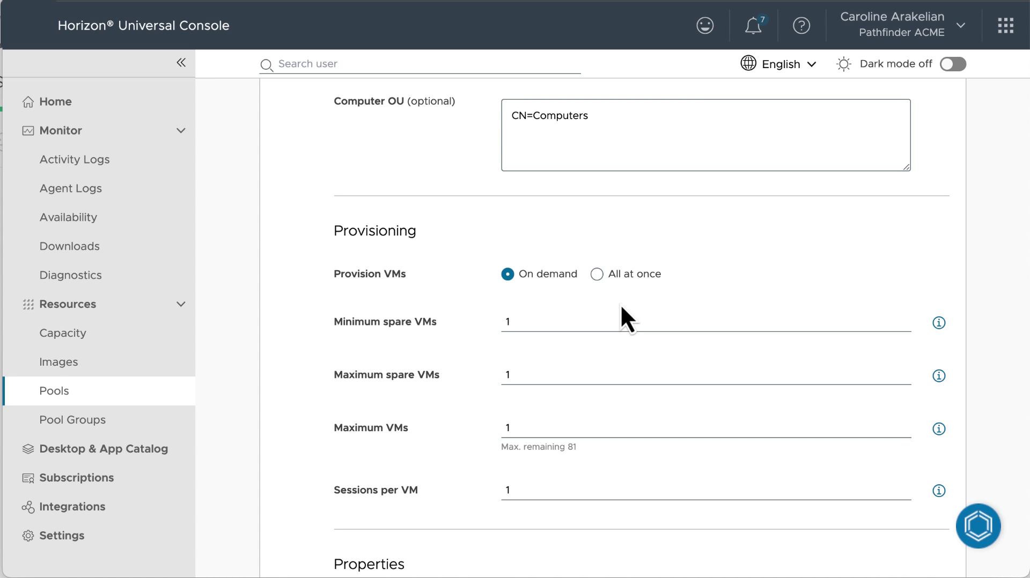
pyautogui.click(939, 323)
pyautogui.scroll(-3, 923, 391)
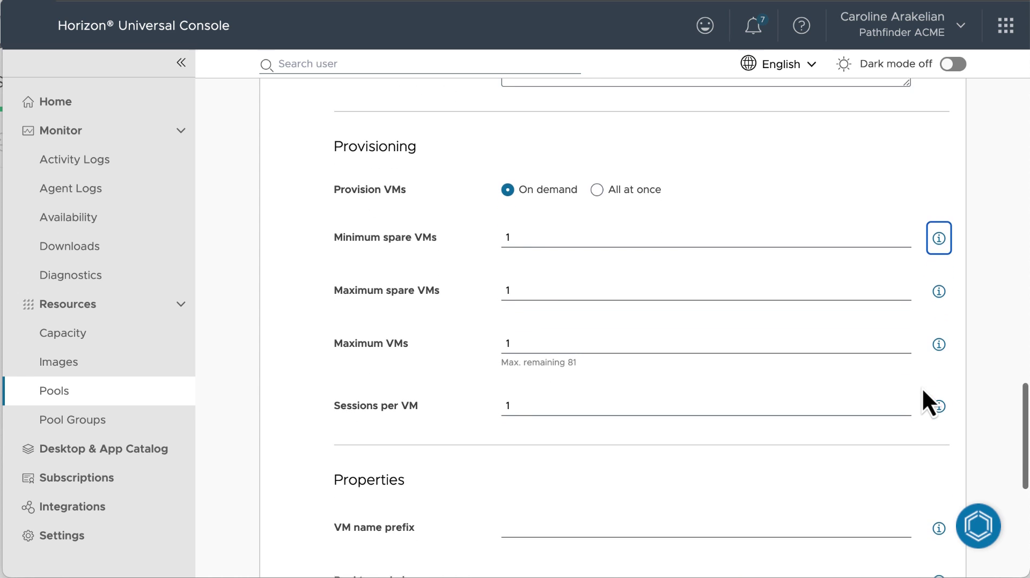
pyautogui.click(662, 320)
pyautogui.press('BackSpace')
pyautogui.write('2')
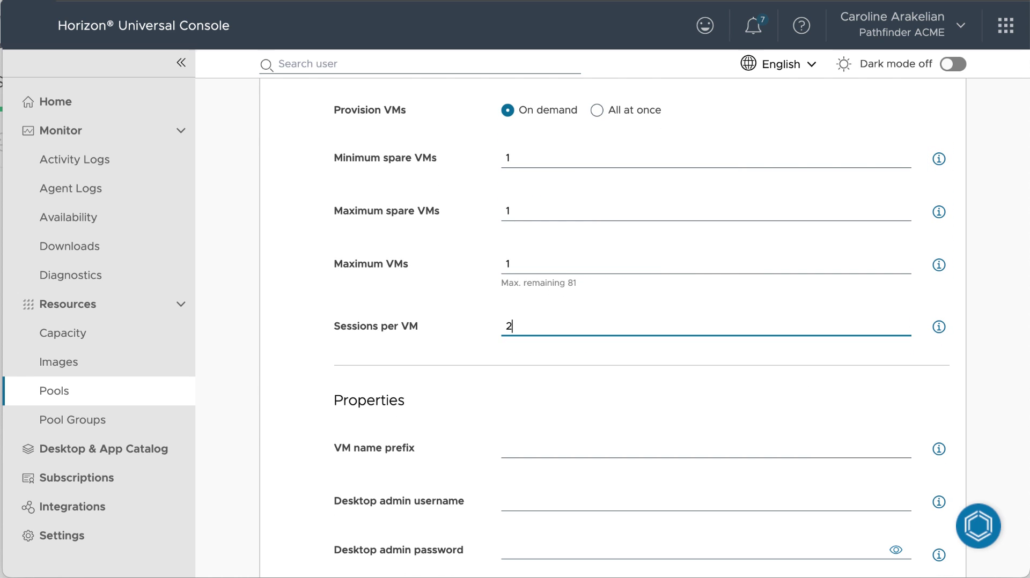
# Set the VM name prefix to win10- and the desktop admin username to vmadmin
pyautogui.scroll(-5, 639, 407)
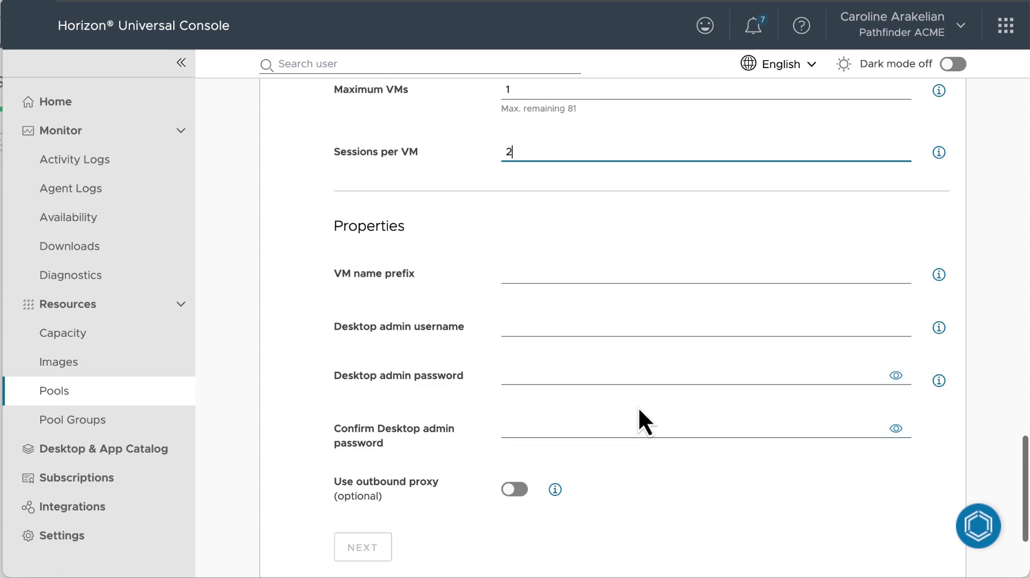
pyautogui.press('Tab')
pyautogui.write('win')
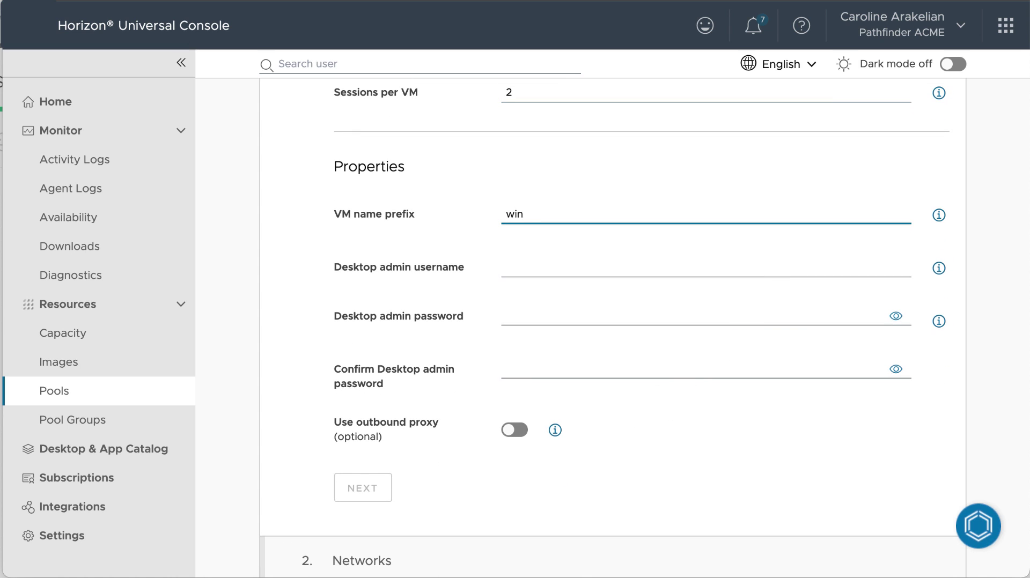
pyautogui.write('10-')
pyautogui.click(672, 267)
pyautogui.write('vmadmin')
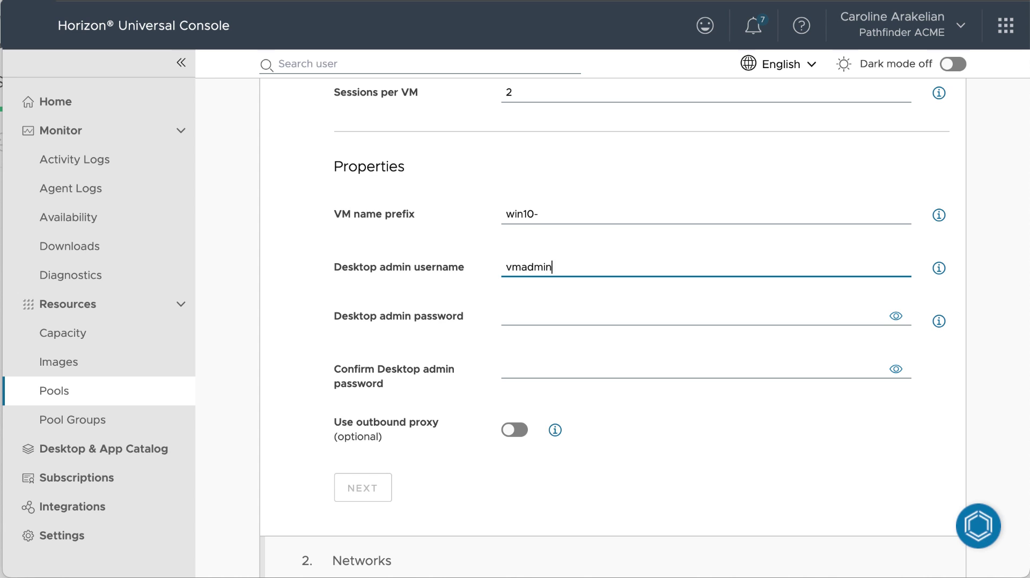
# Enter the desktop admin password and repeat it in the confirmation field
pyautogui.press('Tab')
pyautogui.hotkey('ctrl', 'v')
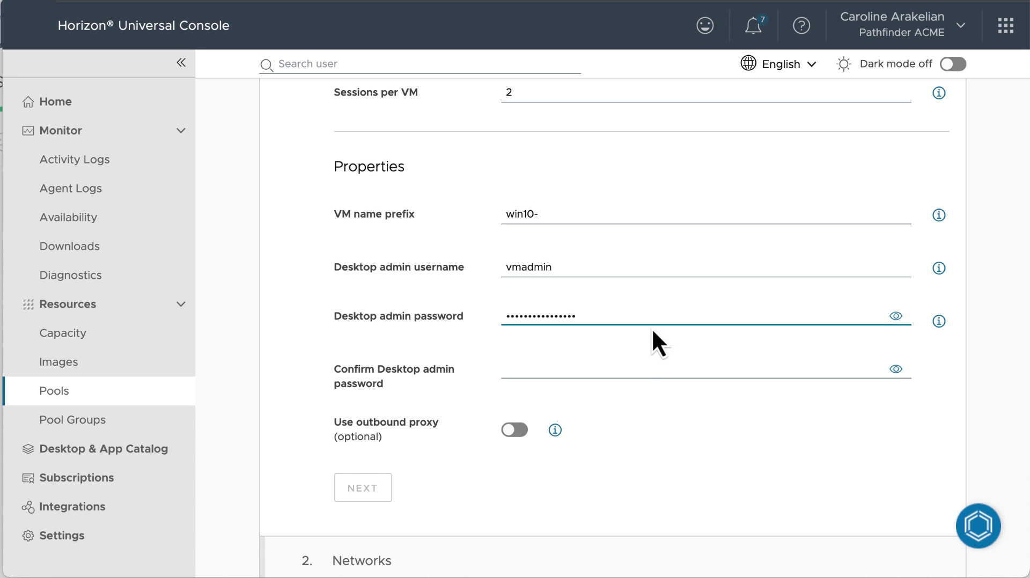
pyautogui.click(636, 370)
pyautogui.hotkey('ctrl', 'v')
# Complete the Desktops section and exclude the DMZ and Mgmt subnets from the pool's networks
pyautogui.scroll(-3, 856, 446)
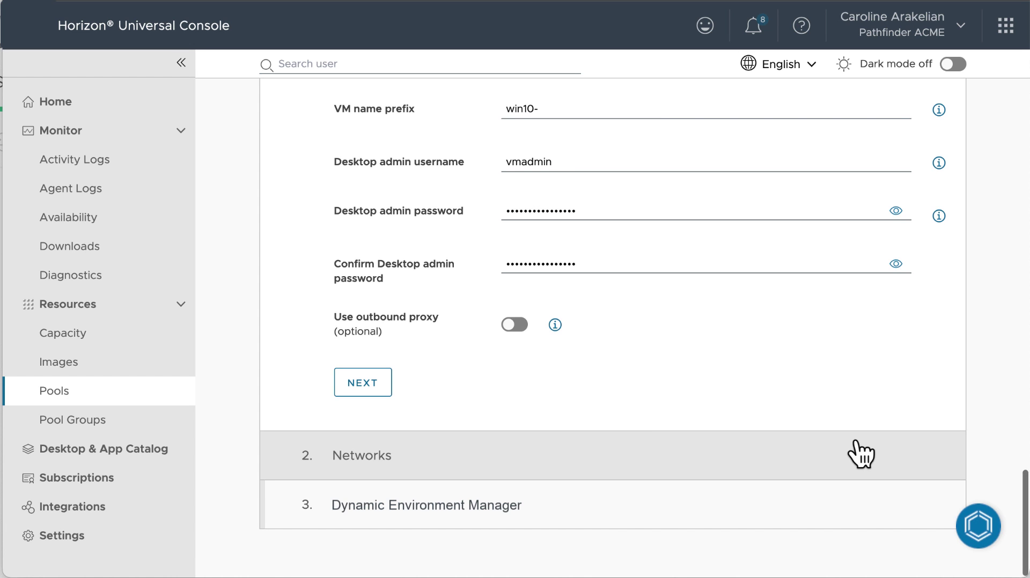
pyautogui.click(377, 382)
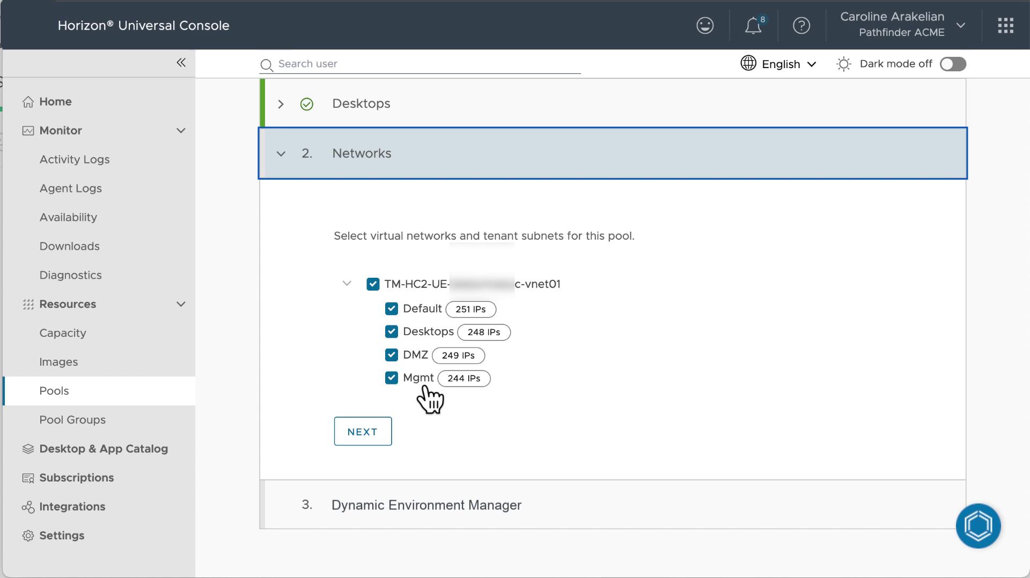
pyautogui.click(392, 355)
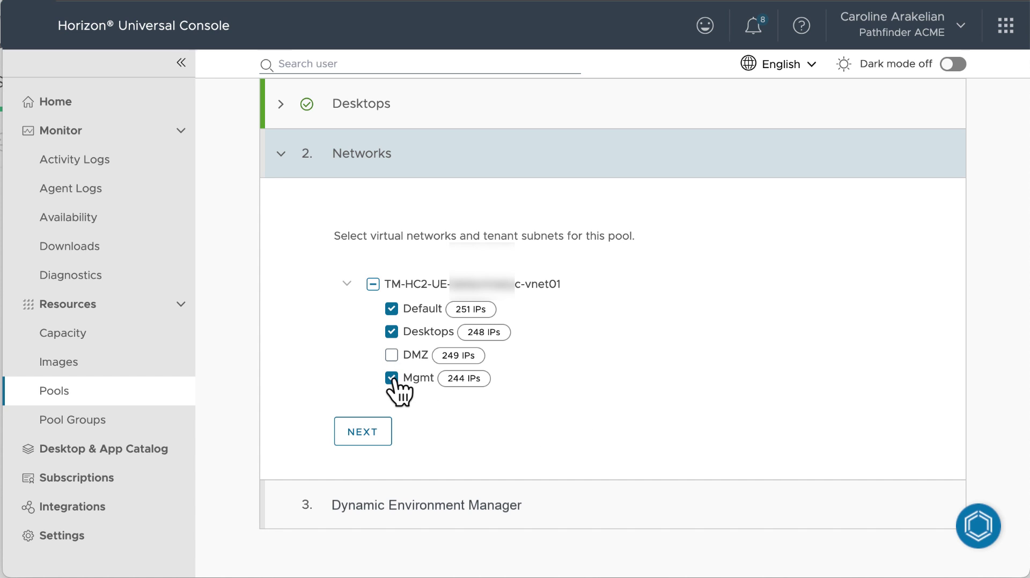
pyautogui.click(392, 379)
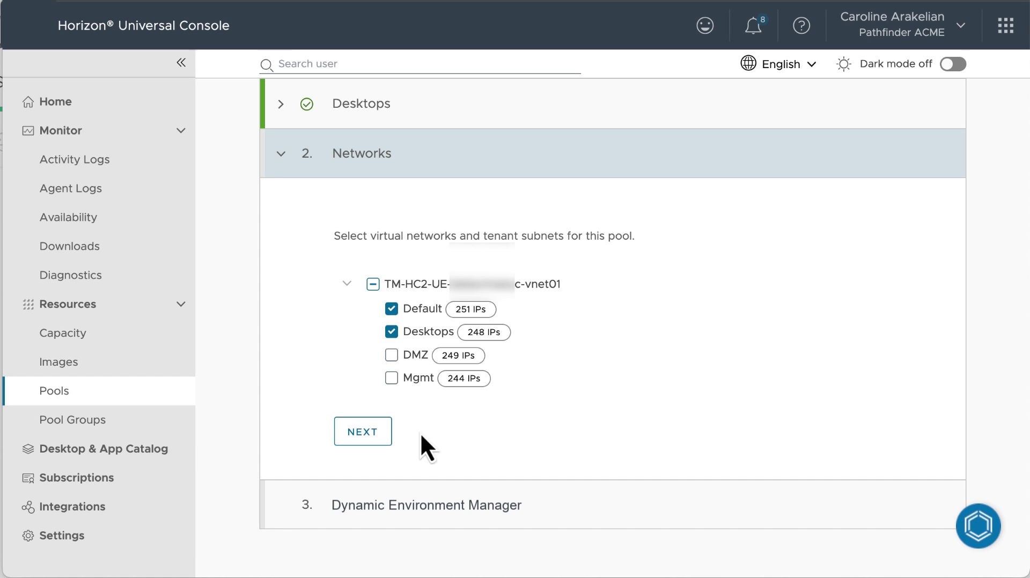
pyautogui.click(362, 432)
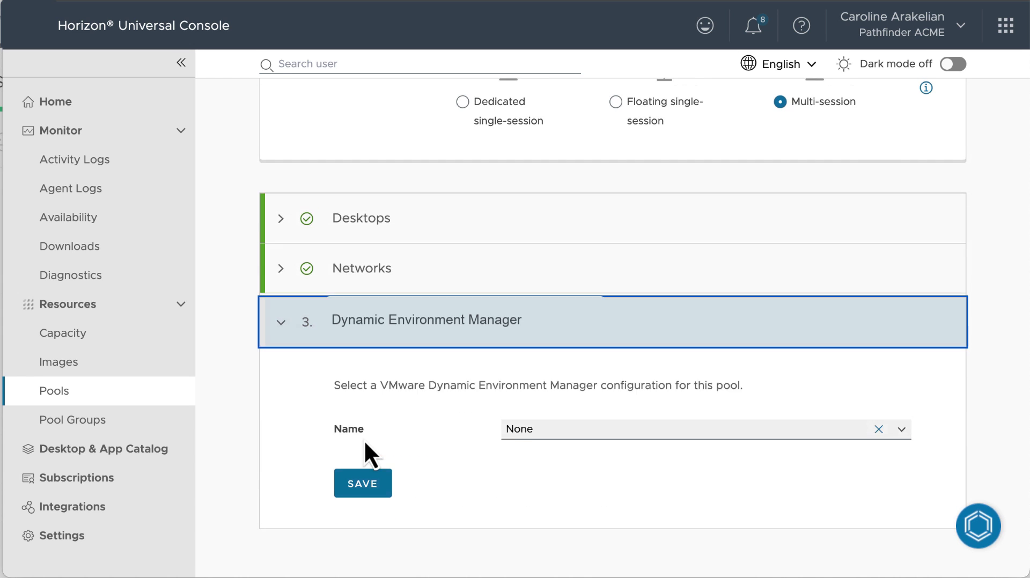
# Check the Dynamic Environment Manager options, save the pool with None, and choose to add it to a pool group
pyautogui.click(902, 428)
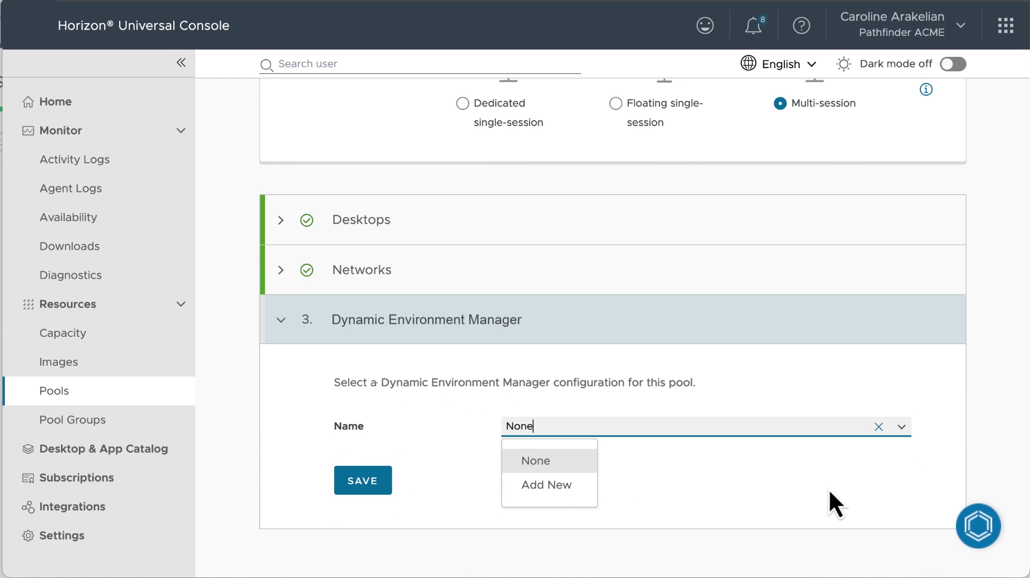
pyautogui.click(622, 481)
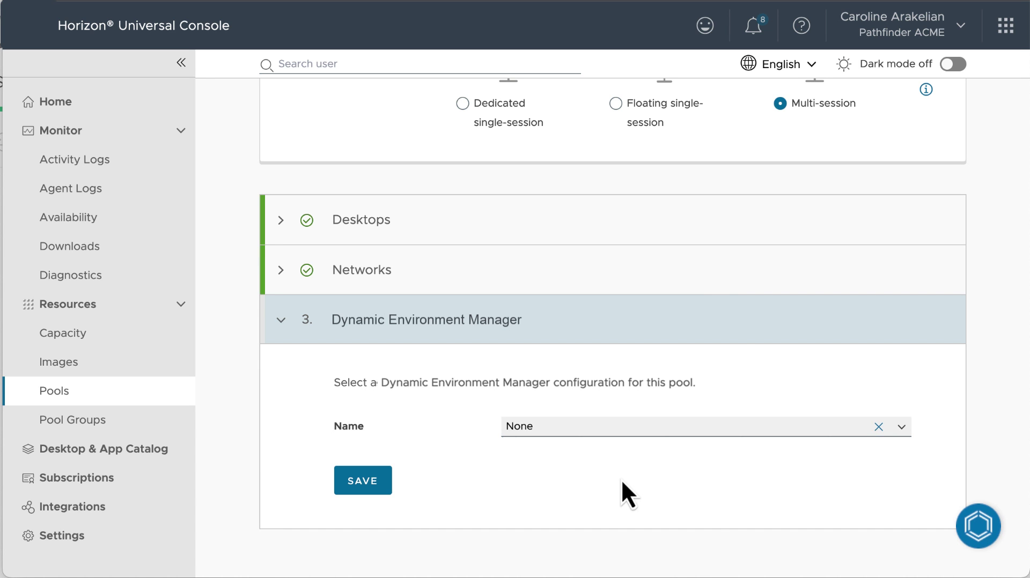
pyautogui.click(366, 481)
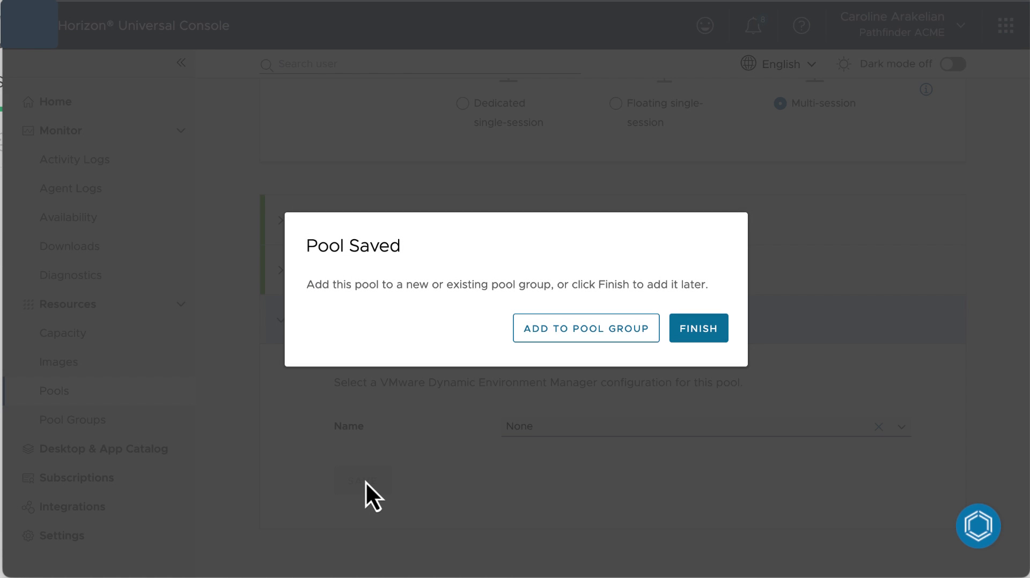
pyautogui.click(626, 329)
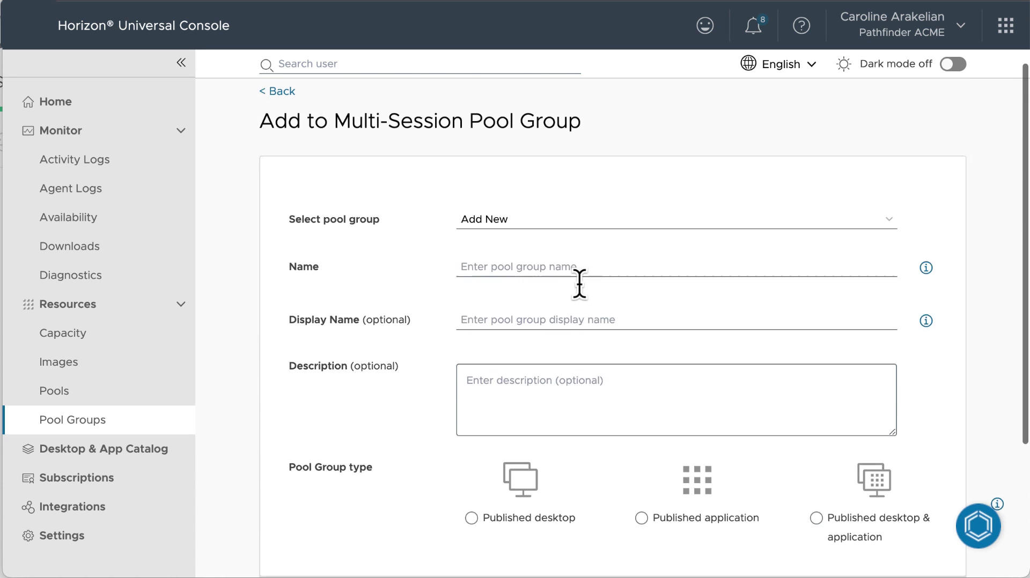
# Name the new pool group win10-pool-group, check the display name help, and set the display name to Windows 10
pyautogui.click(579, 284)
pyautogui.write('win10-pool-group')
pyautogui.press('Tab')
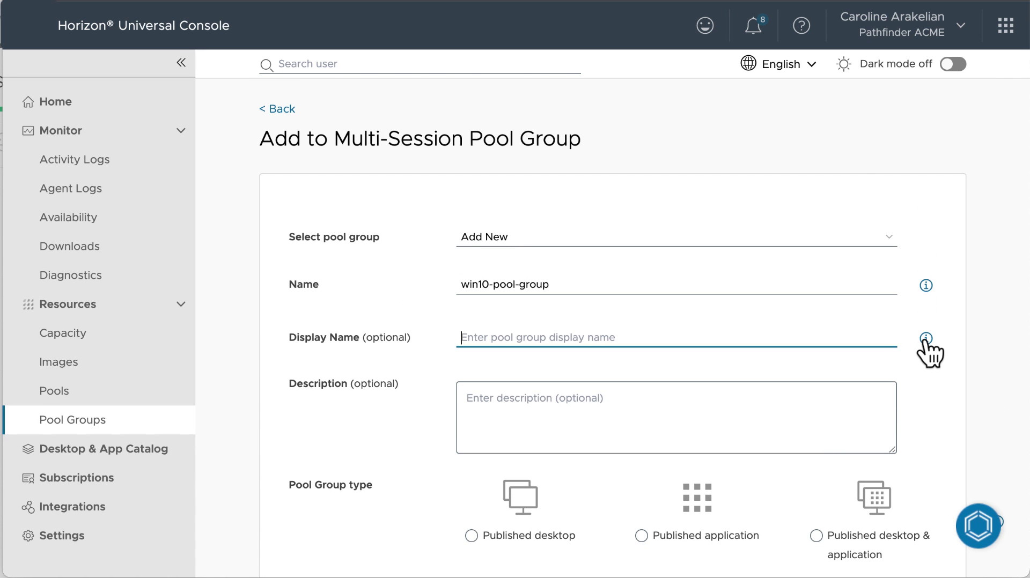
pyautogui.click(926, 340)
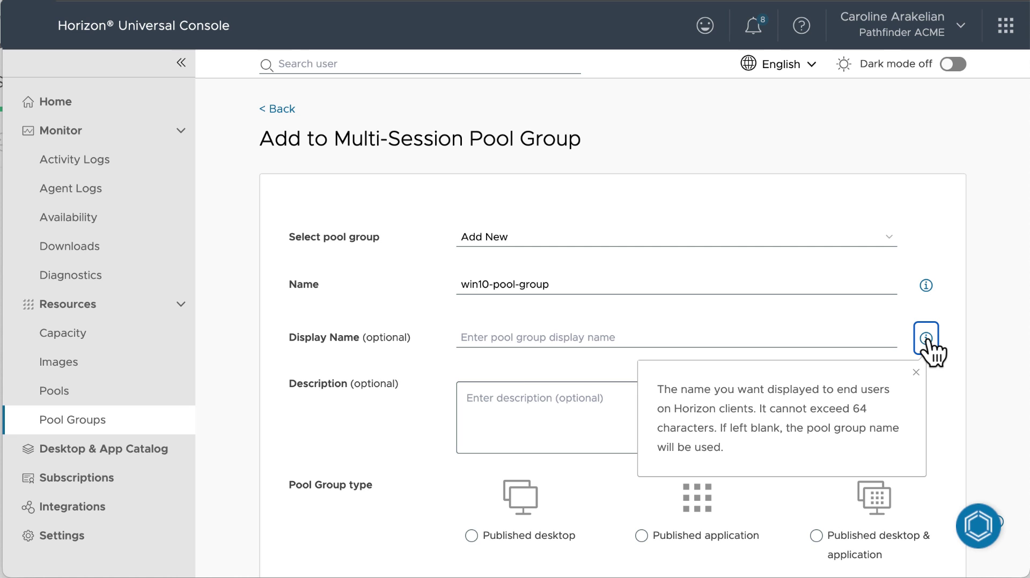
pyautogui.click(536, 338)
pyautogui.write('Windows')
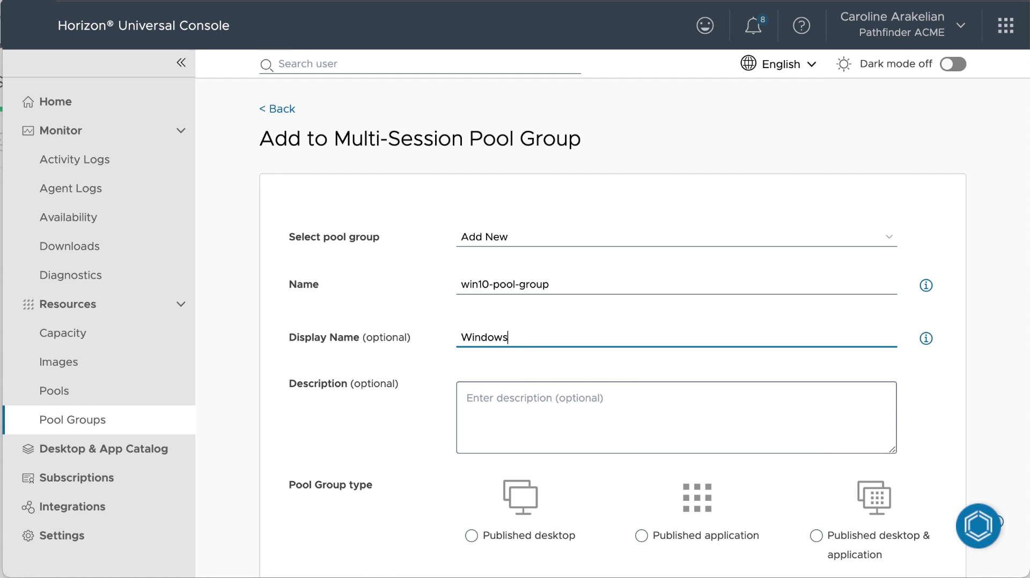
pyautogui.write(' 10')
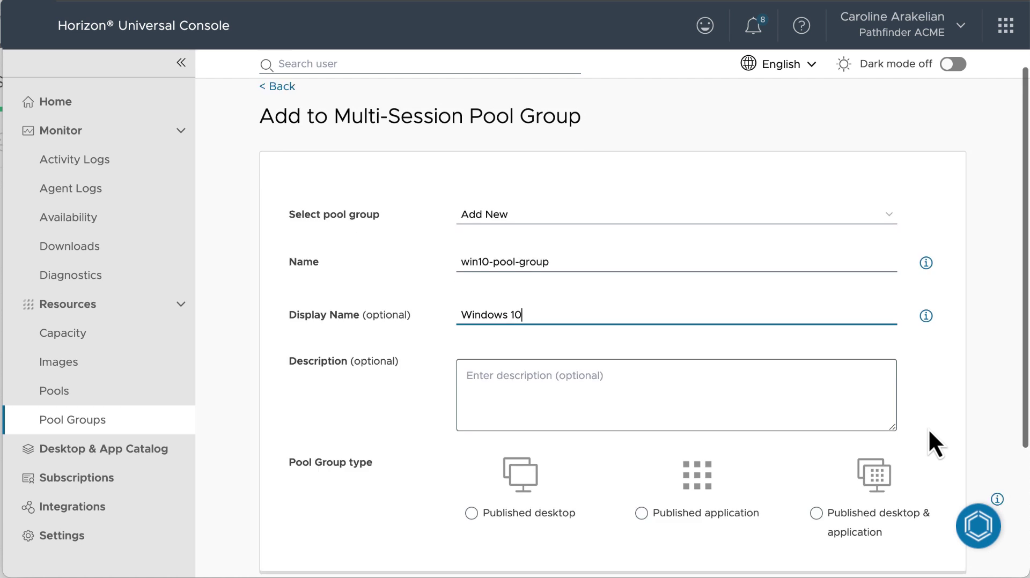
# Set the pool group type to Published desktop & application
pyautogui.scroll(-3, 928, 428)
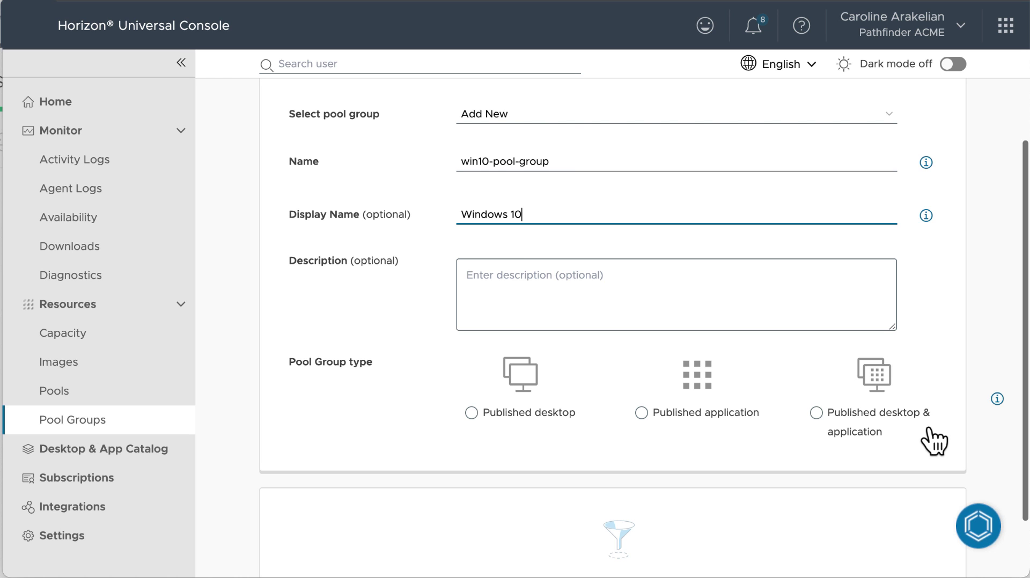
pyautogui.click(815, 413)
pyautogui.scroll(-5, 822, 322)
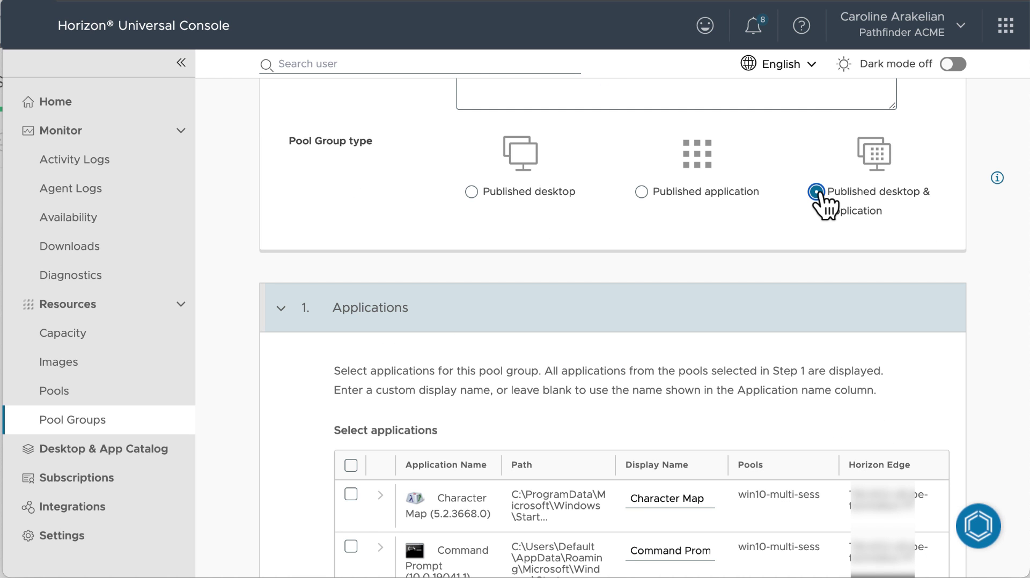
# Select Math Input Panel and Notepad as applications for the pool group
pyautogui.scroll(-3, 620, 279)
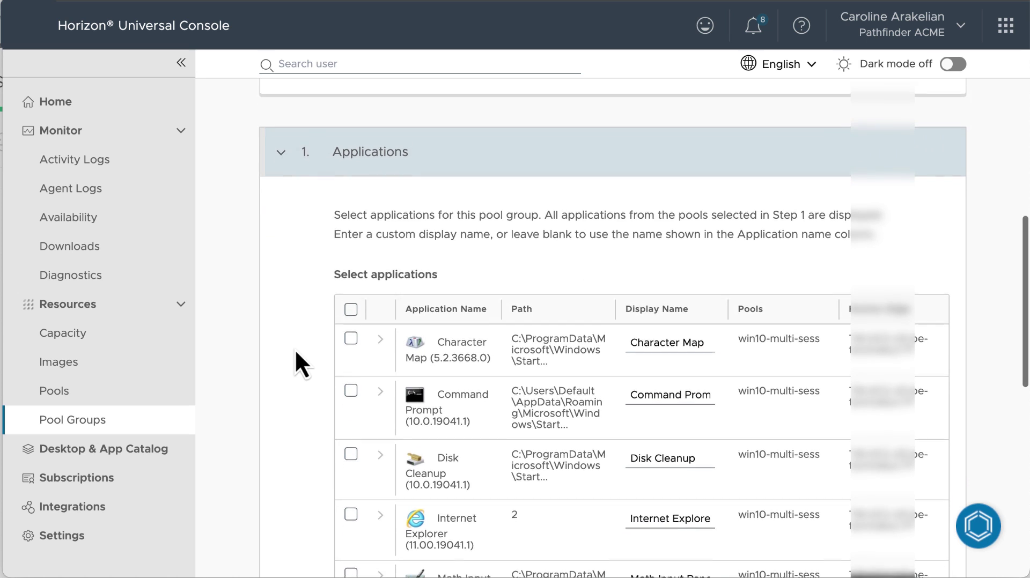
pyautogui.scroll(-2, 295, 353)
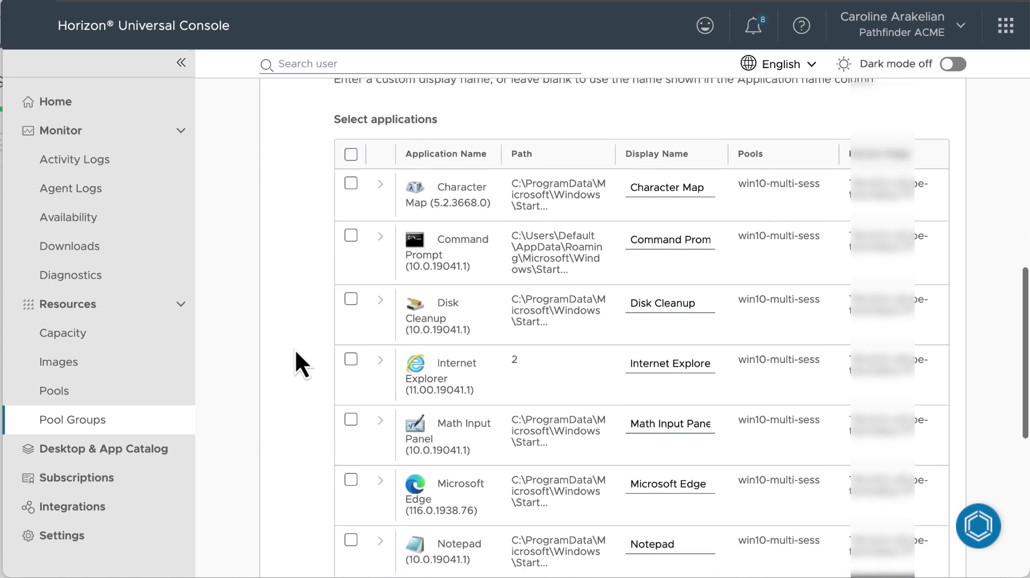
pyautogui.scroll(-3, 296, 354)
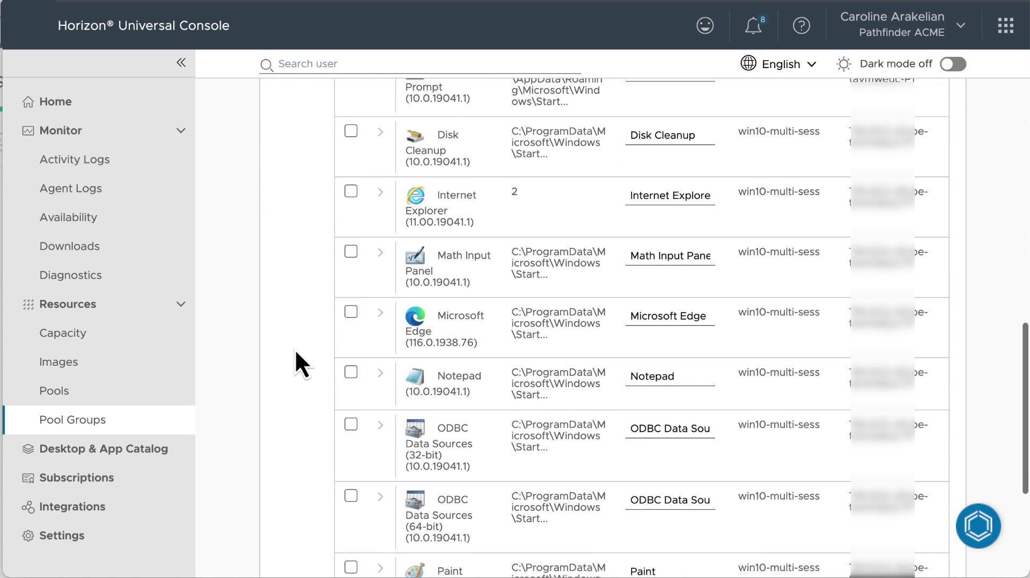
pyautogui.scroll(-1, 295, 352)
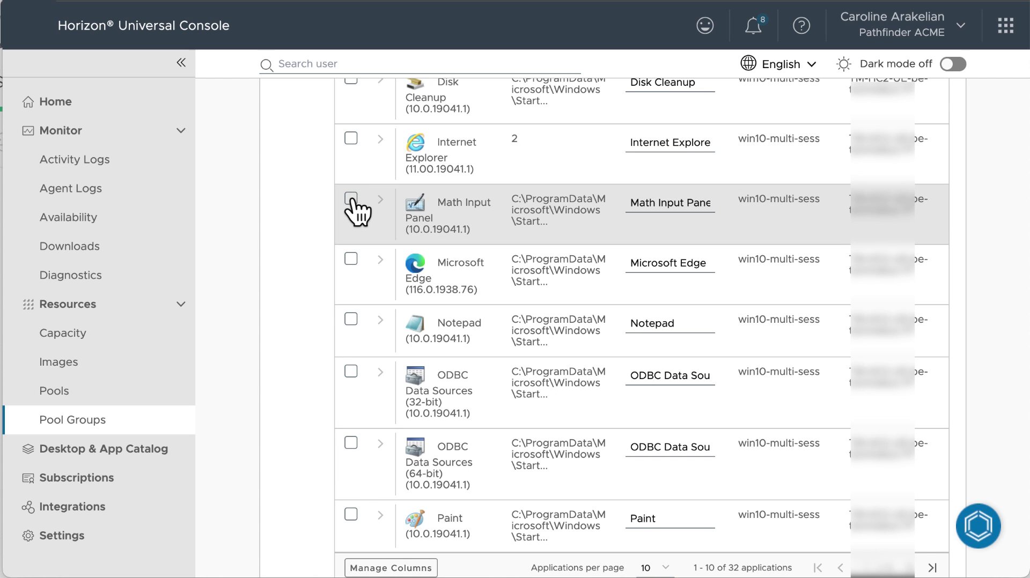
pyautogui.click(351, 200)
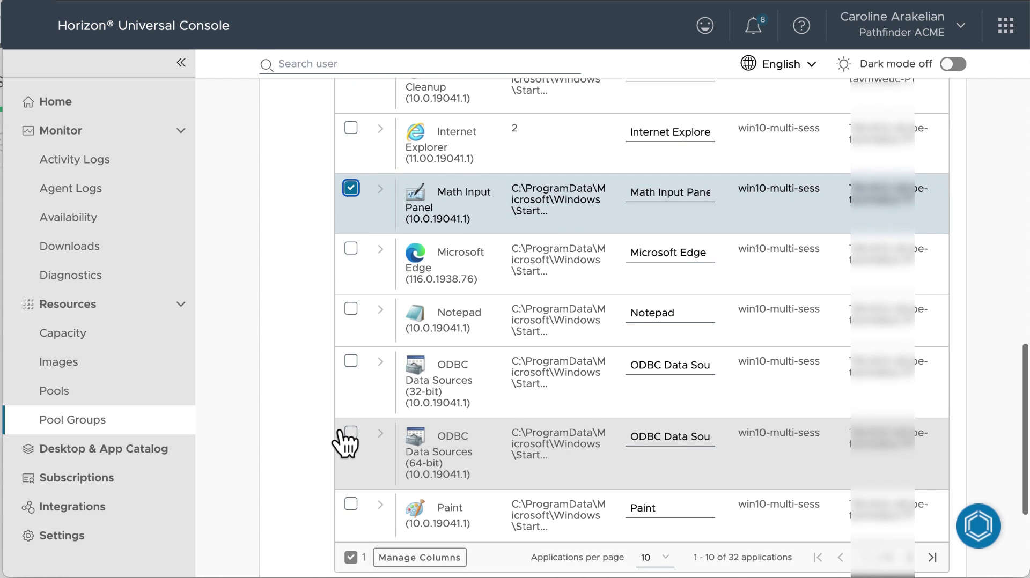
pyautogui.click(353, 310)
# Set Notepad's display name to Notepad-published-app, and add Paint to complete the application selection
pyautogui.click(681, 311)
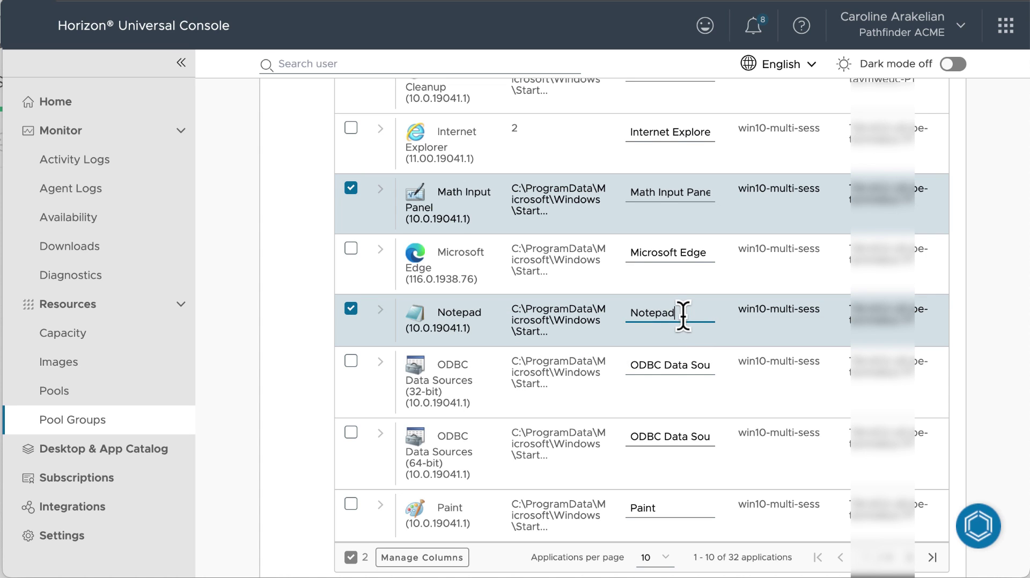
pyautogui.write('-published-app')
pyautogui.scroll(-3, 485, 423)
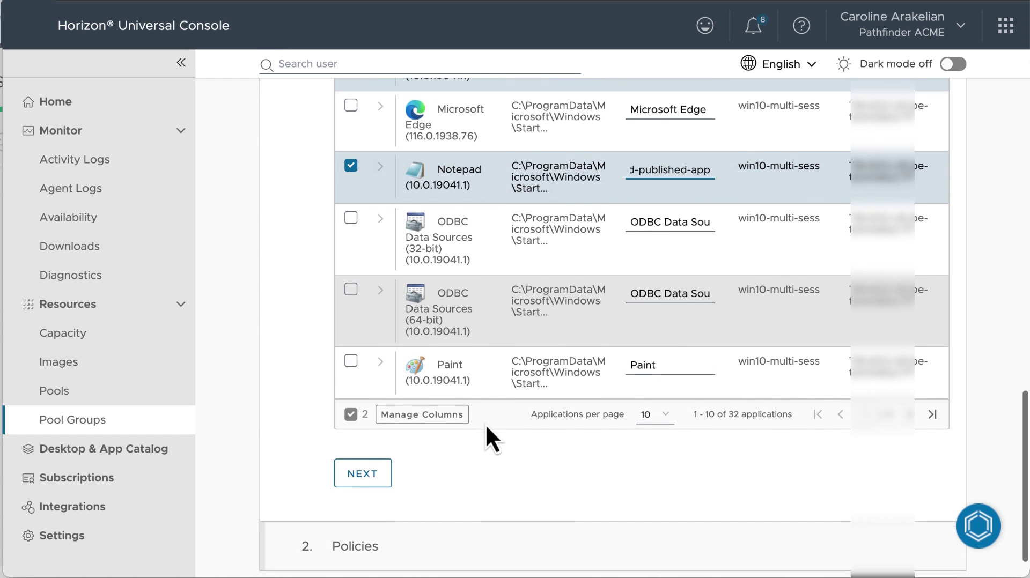
pyautogui.click(351, 357)
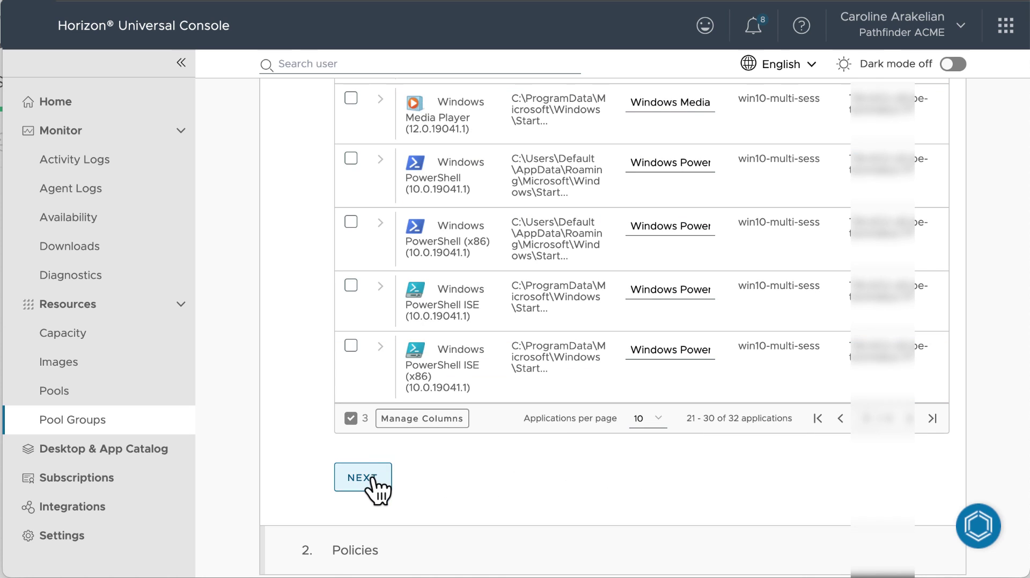
pyautogui.click(365, 475)
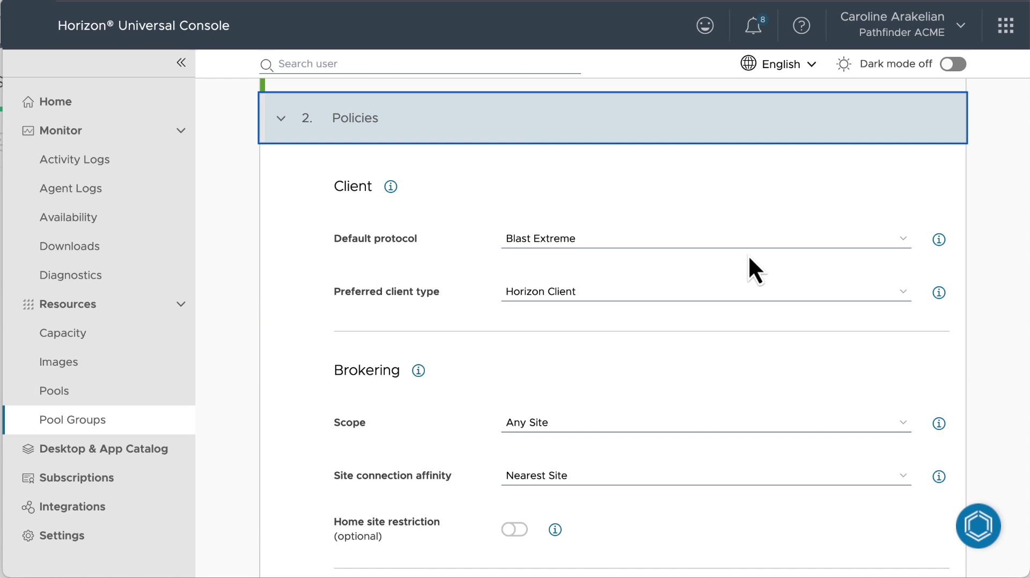
# Review the available default protocols and preferred client types in the client policies
pyautogui.click(905, 244)
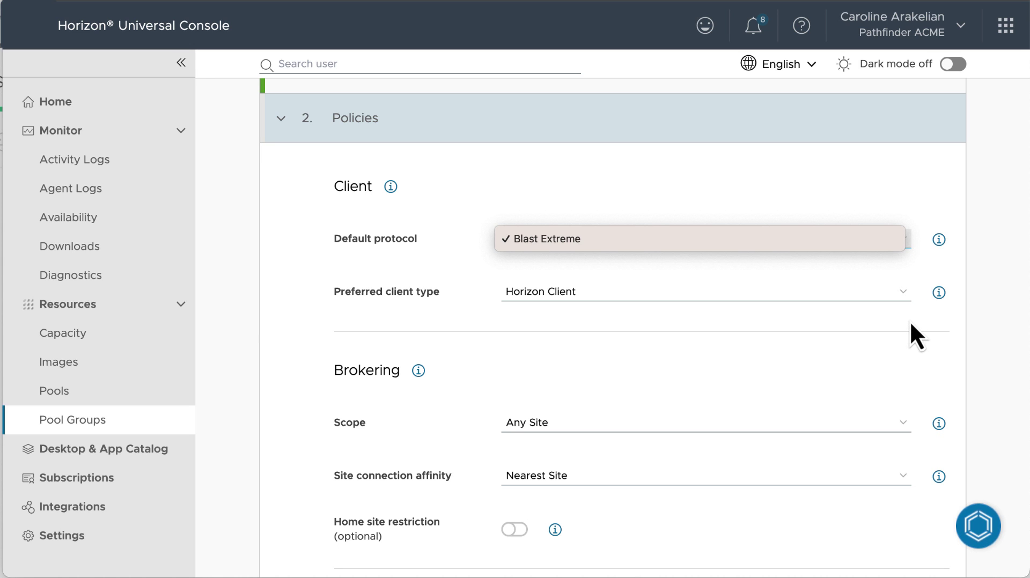
pyautogui.click(906, 292)
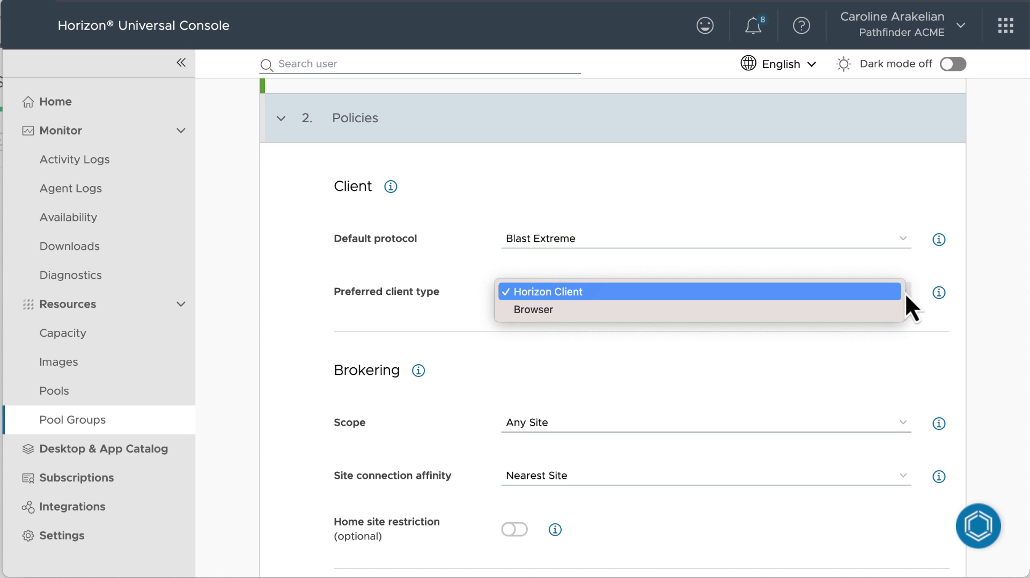
pyautogui.click(905, 292)
pyautogui.press('Tab')
pyautogui.scroll(-3, 612, 352)
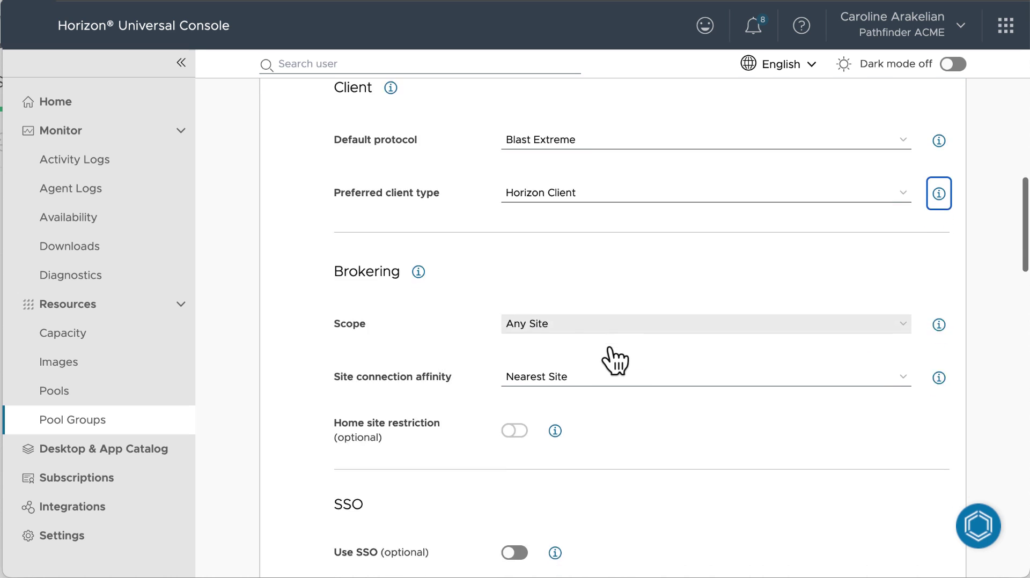
# Review the scope and site connection affinity options in the brokering policies
pyautogui.scroll(-2, 614, 360)
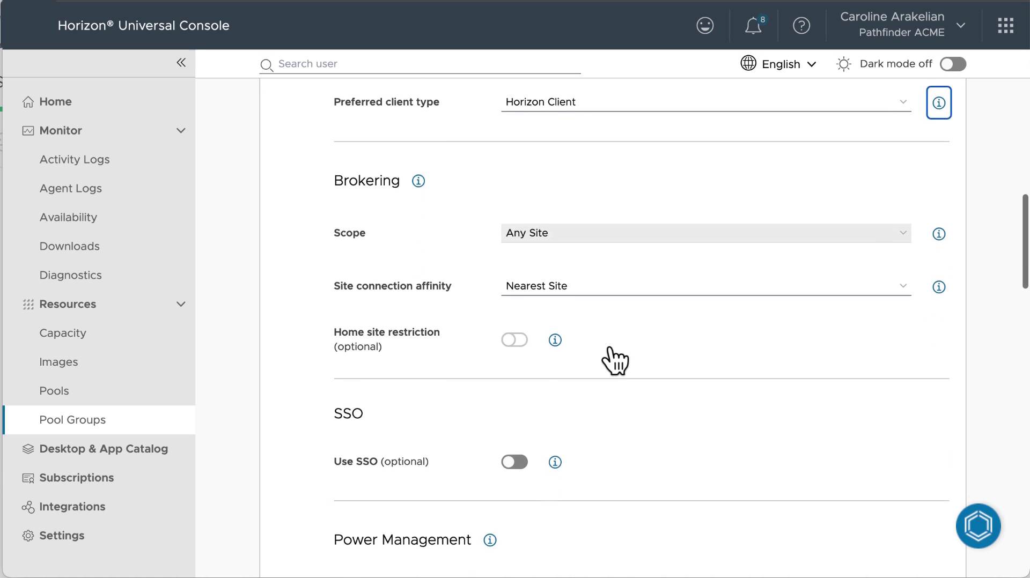
pyautogui.click(907, 236)
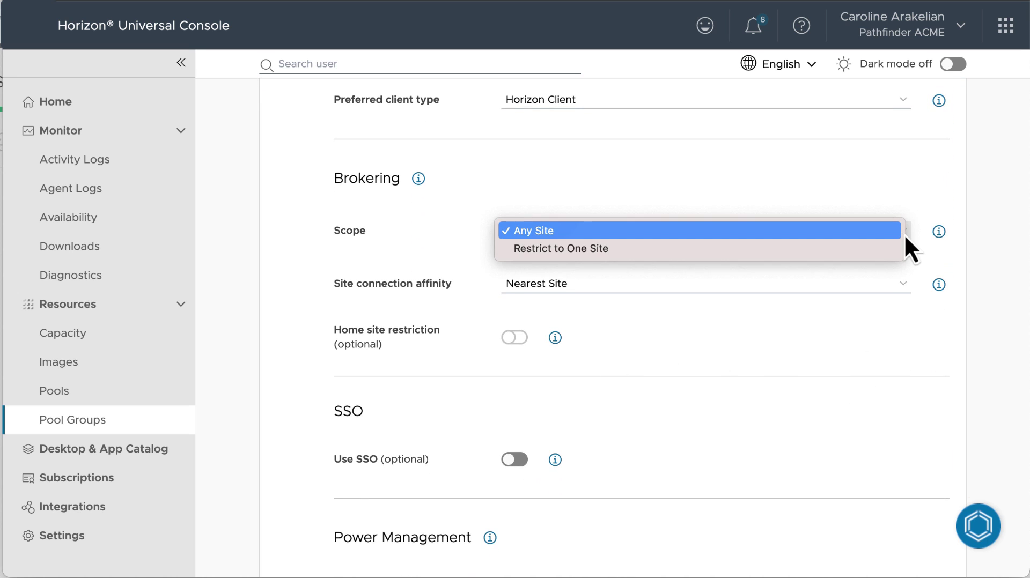
pyautogui.click(960, 205)
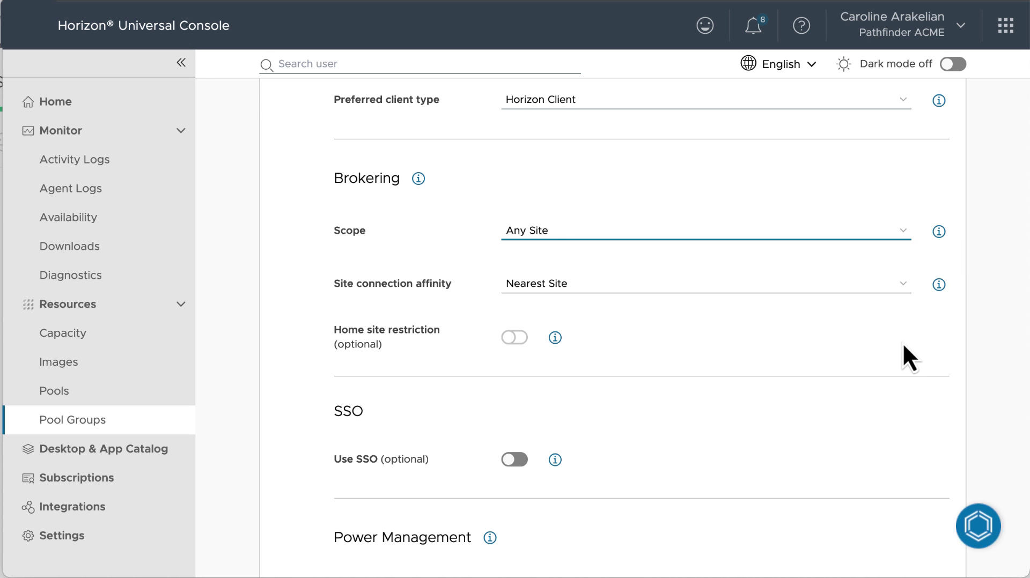
pyautogui.click(907, 286)
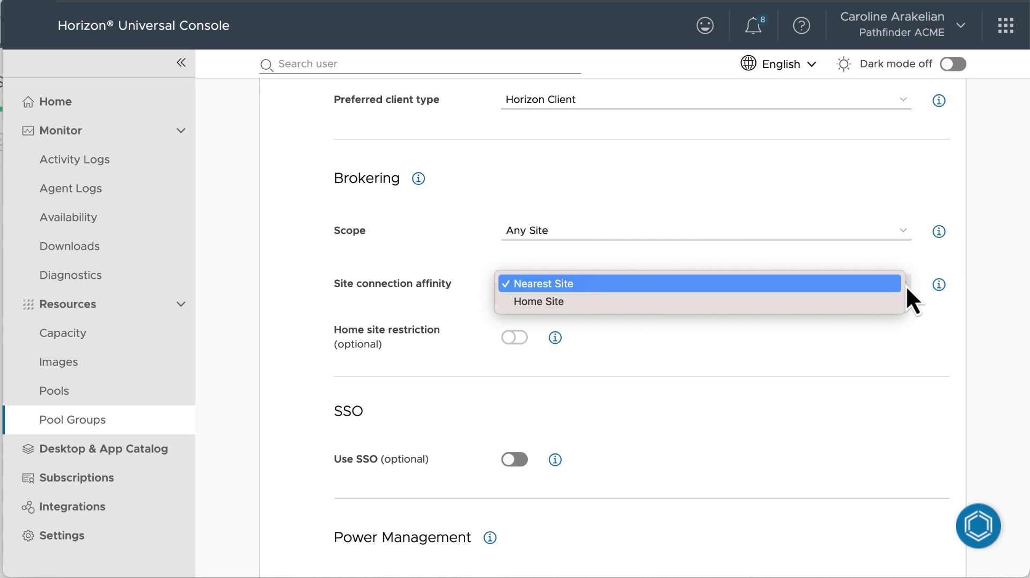
pyautogui.click(907, 353)
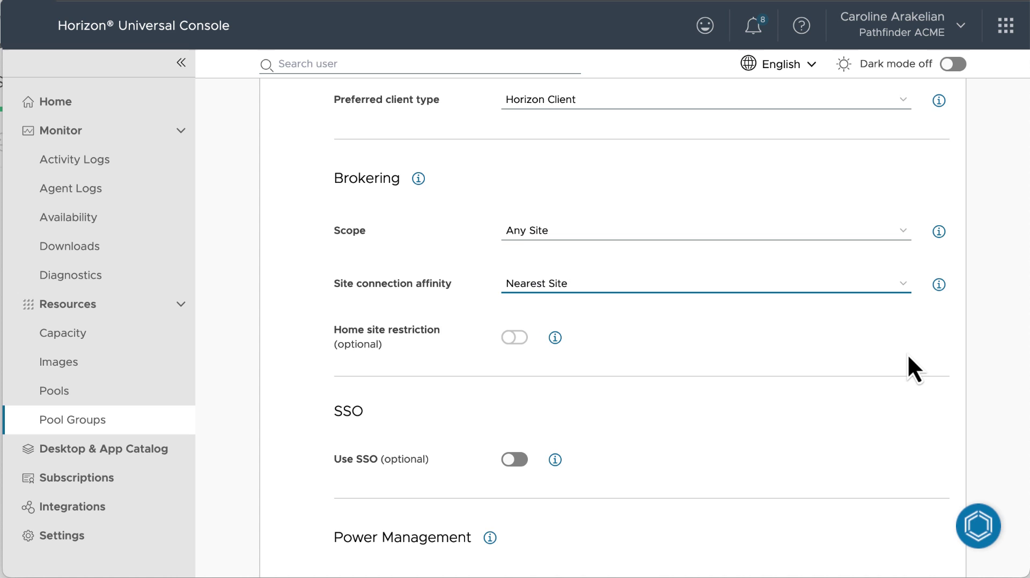
# Enable SSO for the pool group and check its help on the requirements
pyautogui.scroll(-2, 906, 353)
pyautogui.scroll(-2, 906, 353)
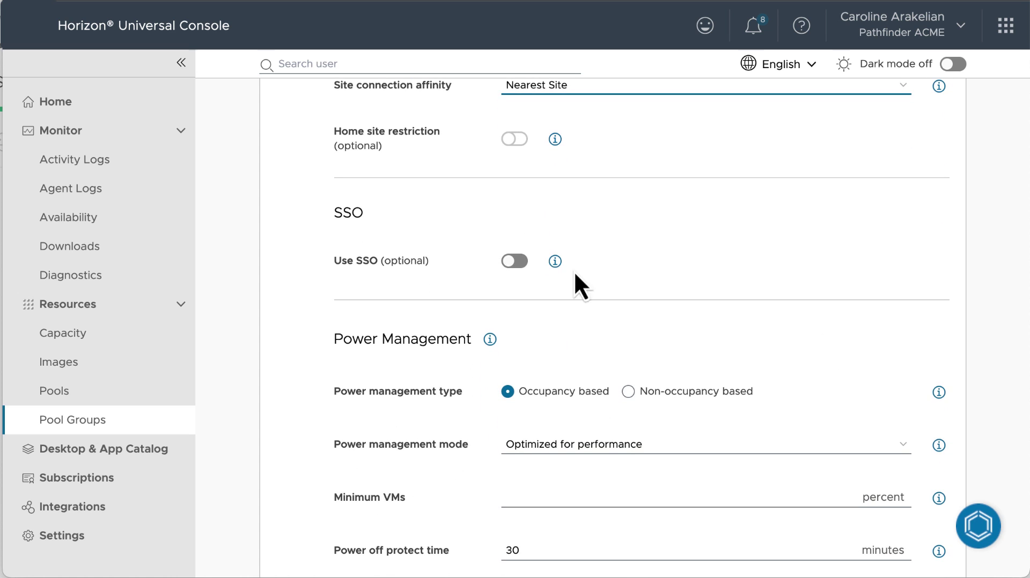
pyautogui.click(523, 258)
pyautogui.click(555, 262)
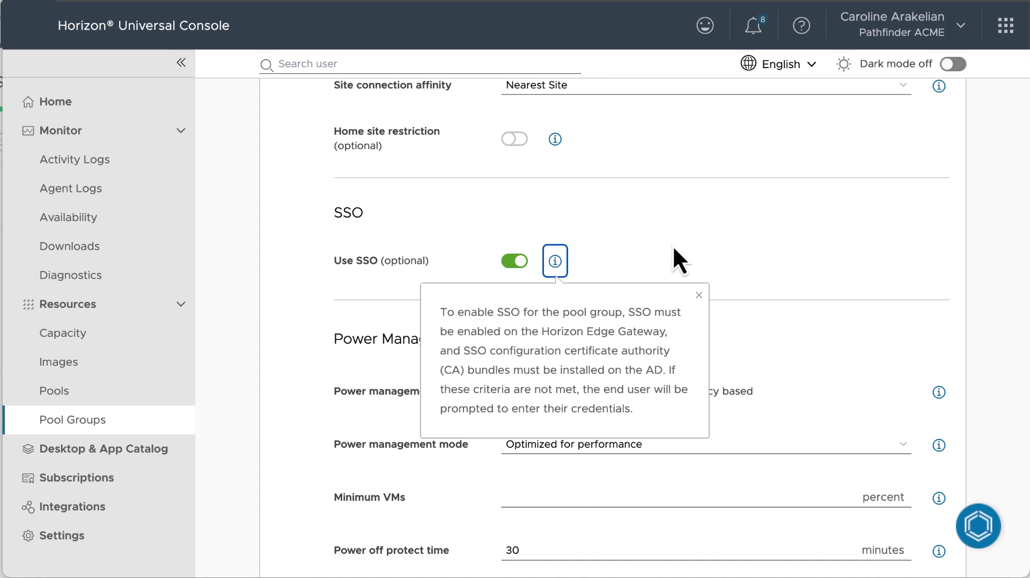
pyautogui.click(704, 239)
pyautogui.scroll(-4, 717, 241)
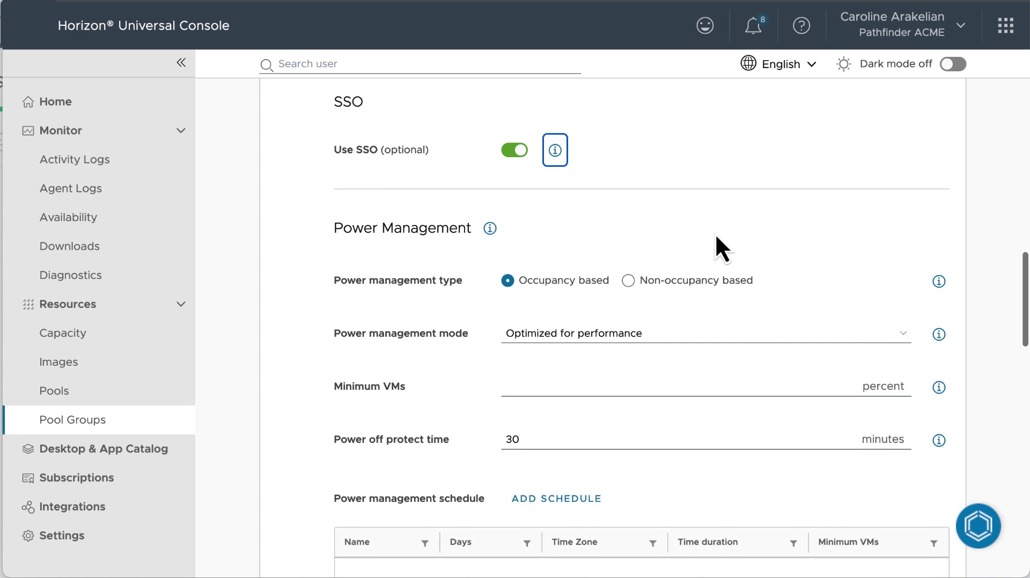
# Review the help on the power management type and the options available for the power management mode
pyautogui.click(938, 181)
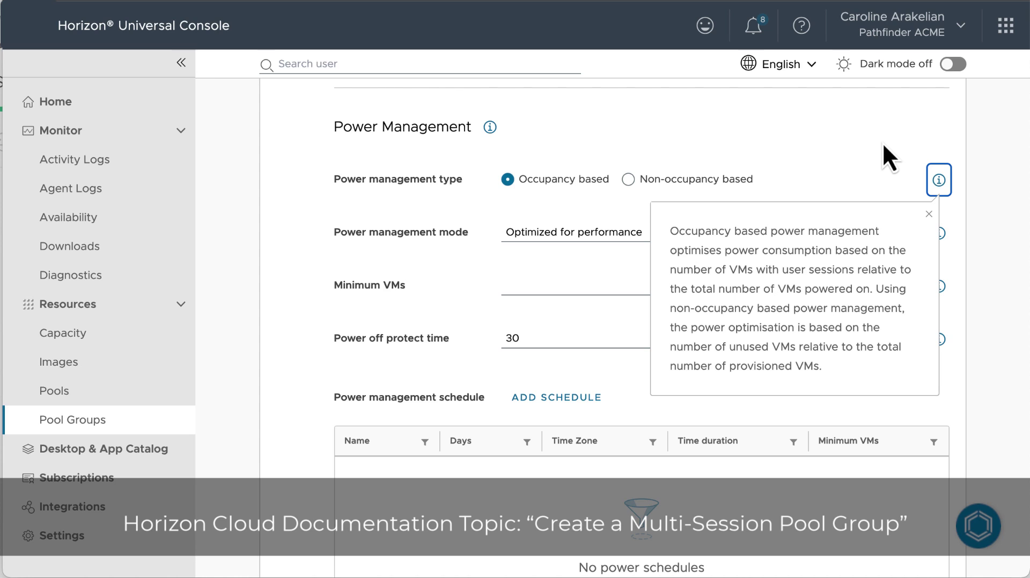
pyautogui.click(873, 175)
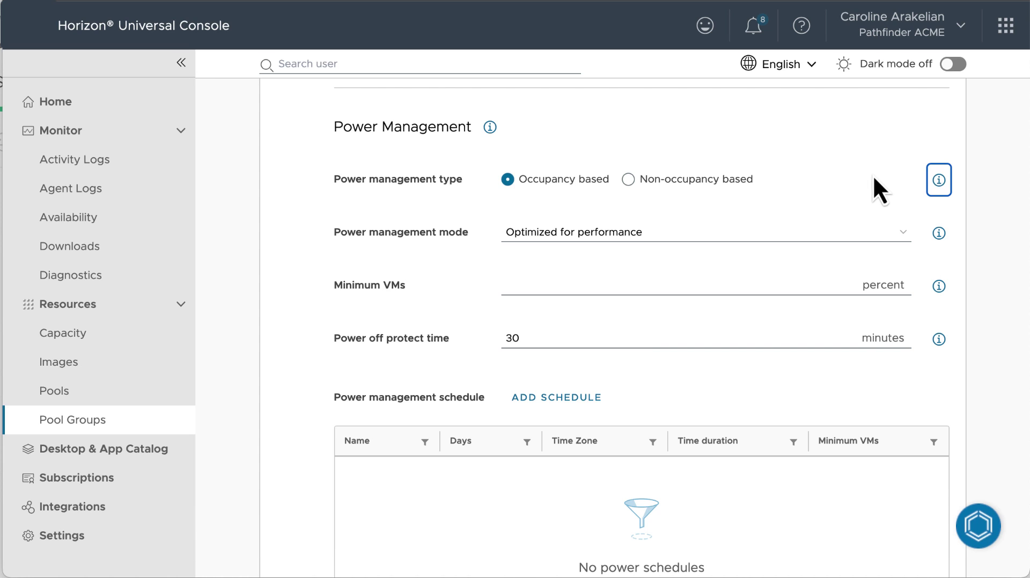
pyautogui.click(907, 238)
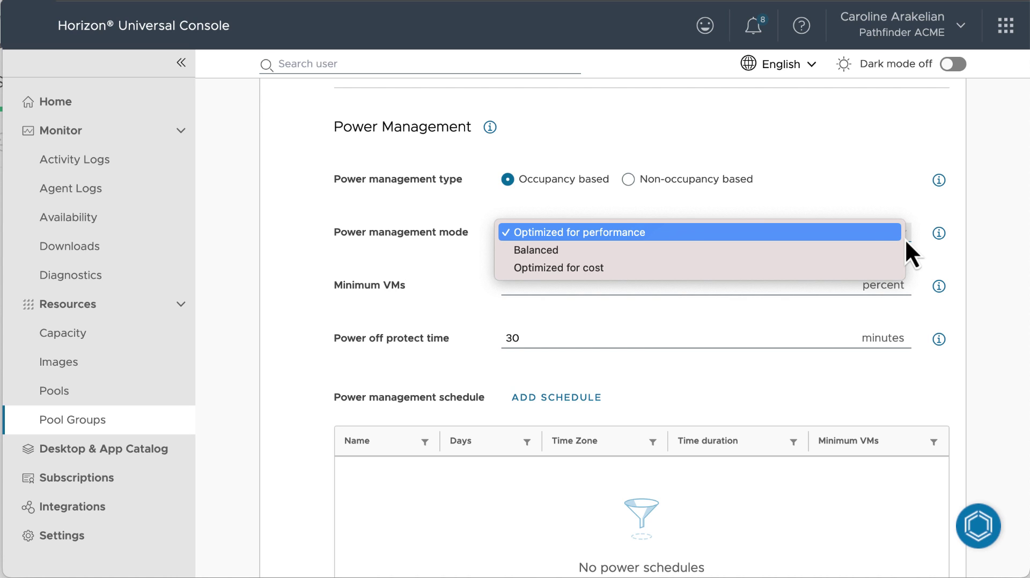
pyautogui.click(877, 175)
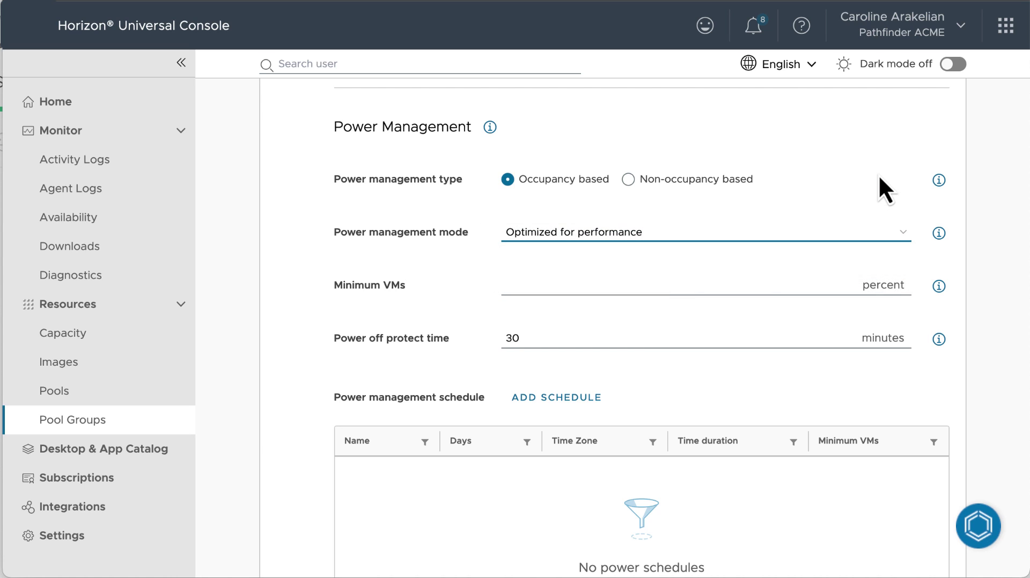
# Set the pool group's minimum VMs to 50 percent and check the help on the power off protect time
pyautogui.click(566, 275)
pyautogui.write('5')
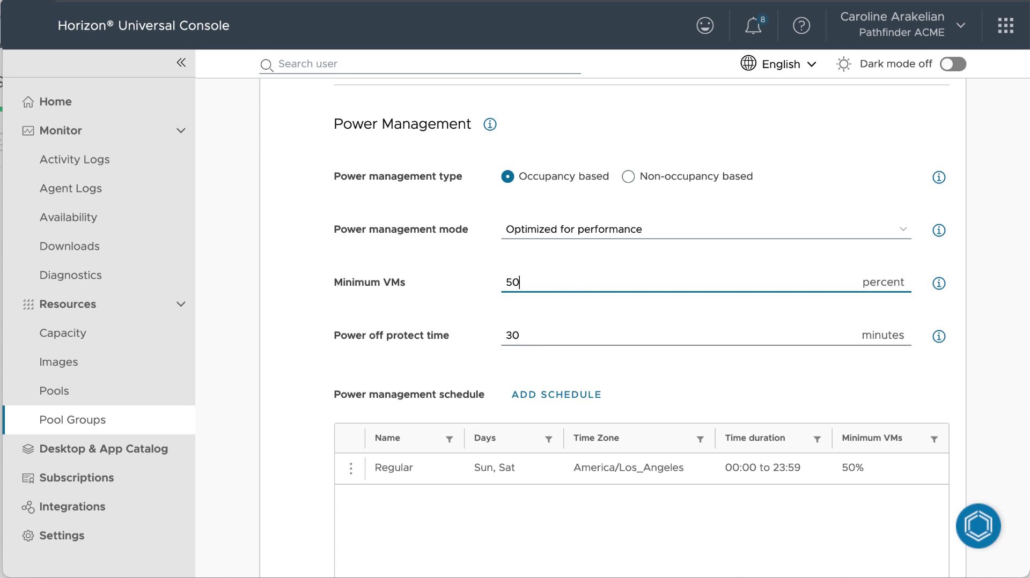
pyautogui.write('0')
pyautogui.press('Tab')
pyautogui.scroll(-2, 563, 288)
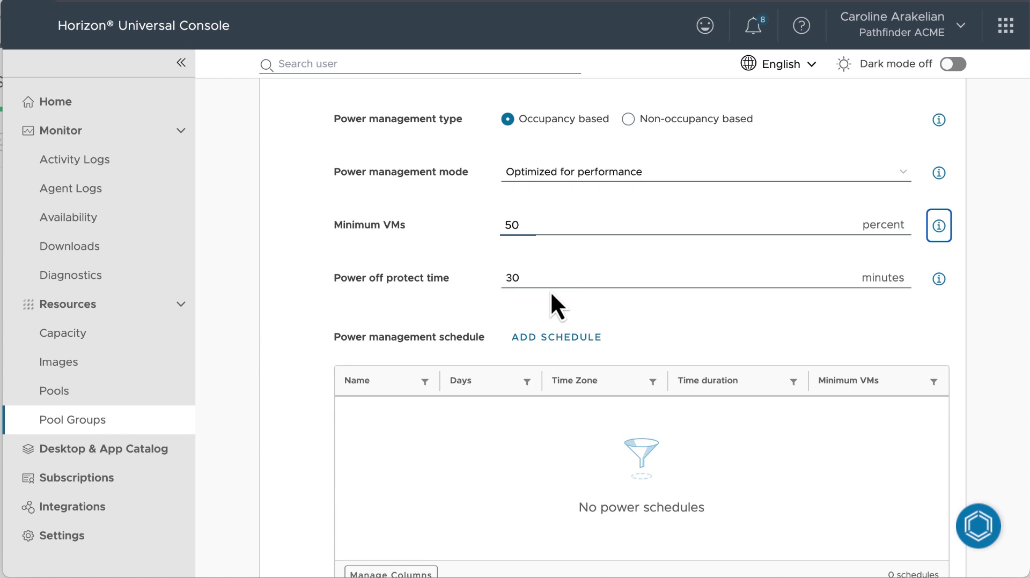
pyautogui.click(939, 279)
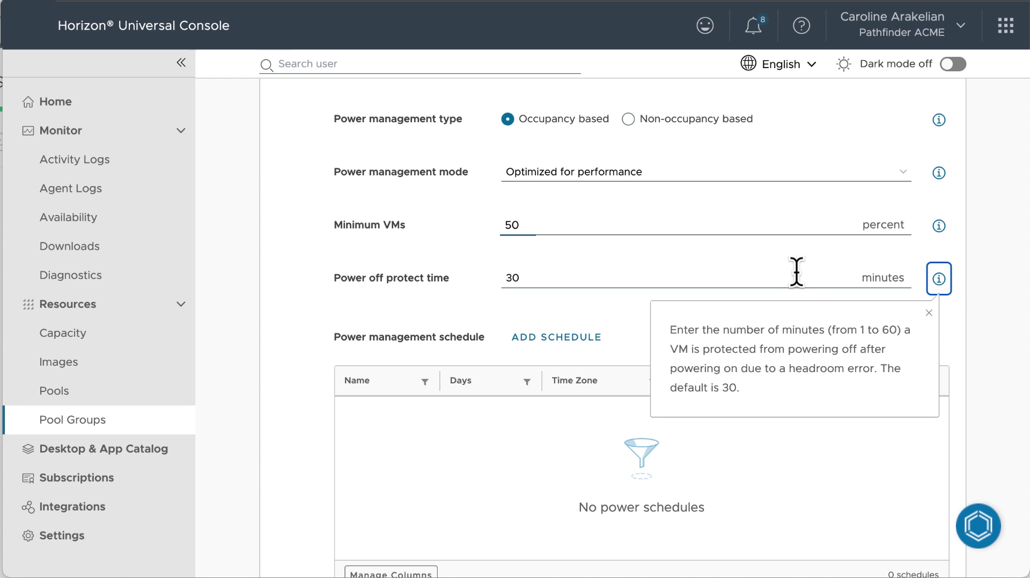
pyautogui.click(672, 294)
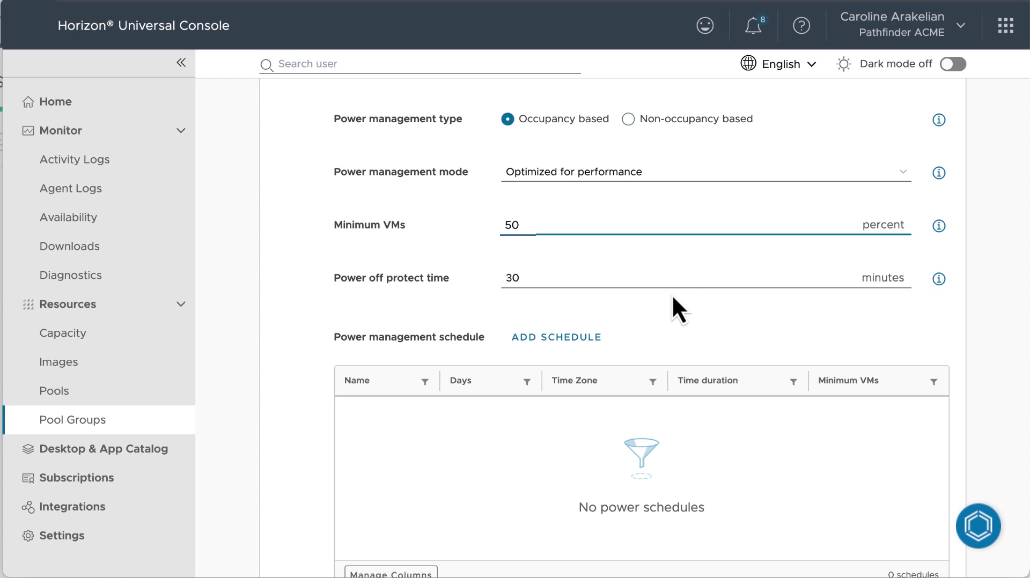
# Start a new power management schedule named Regular and select all days from Sunday to Saturday
pyautogui.scroll(-3, 672, 294)
pyautogui.click(563, 257)
pyautogui.write('Regular')
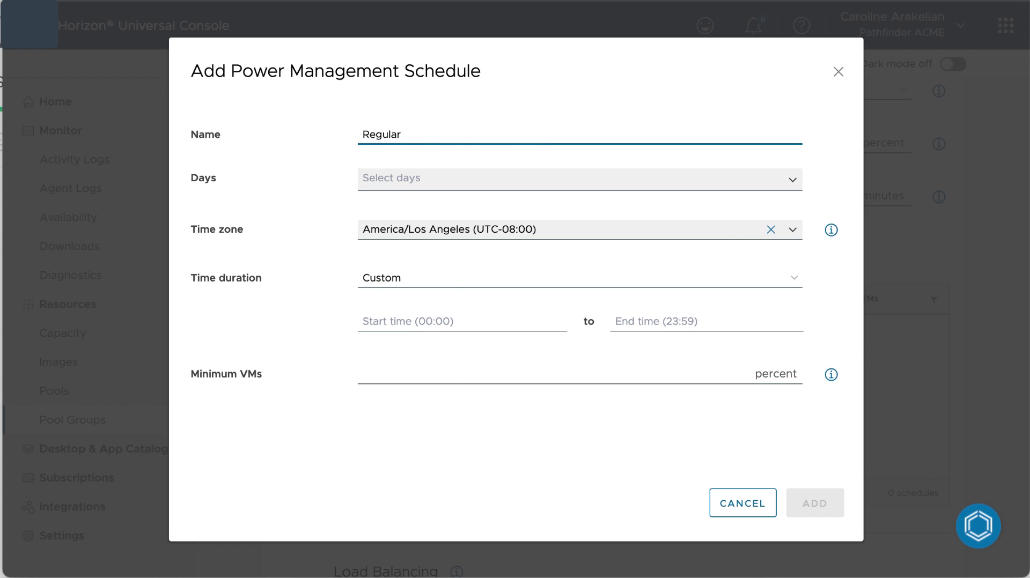
pyautogui.click(370, 180)
pyautogui.click(375, 215)
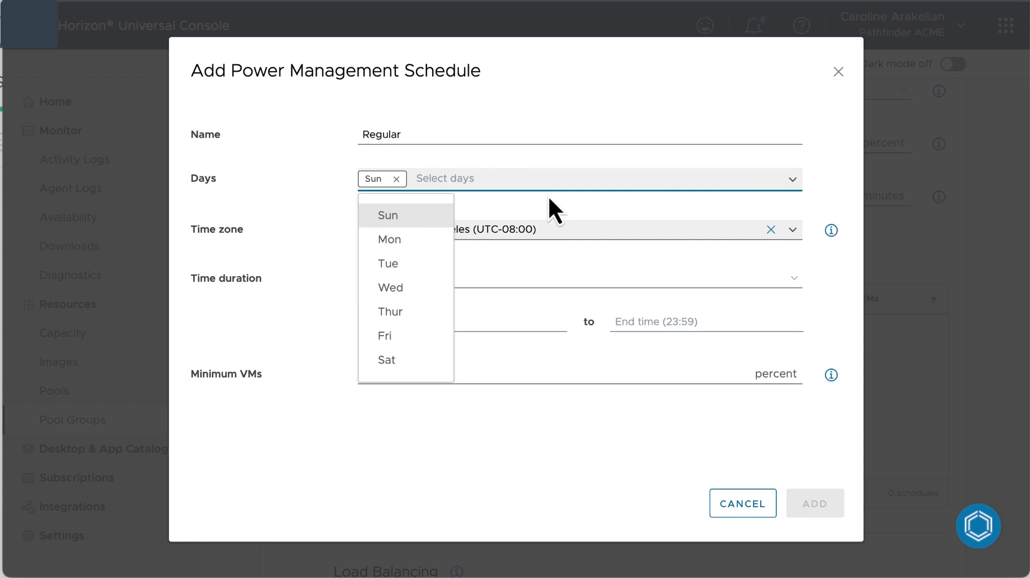
pyautogui.click(397, 240)
pyautogui.click(400, 263)
pyautogui.click(401, 287)
pyautogui.click(397, 311)
pyautogui.click(395, 336)
pyautogui.click(397, 370)
pyautogui.click(740, 292)
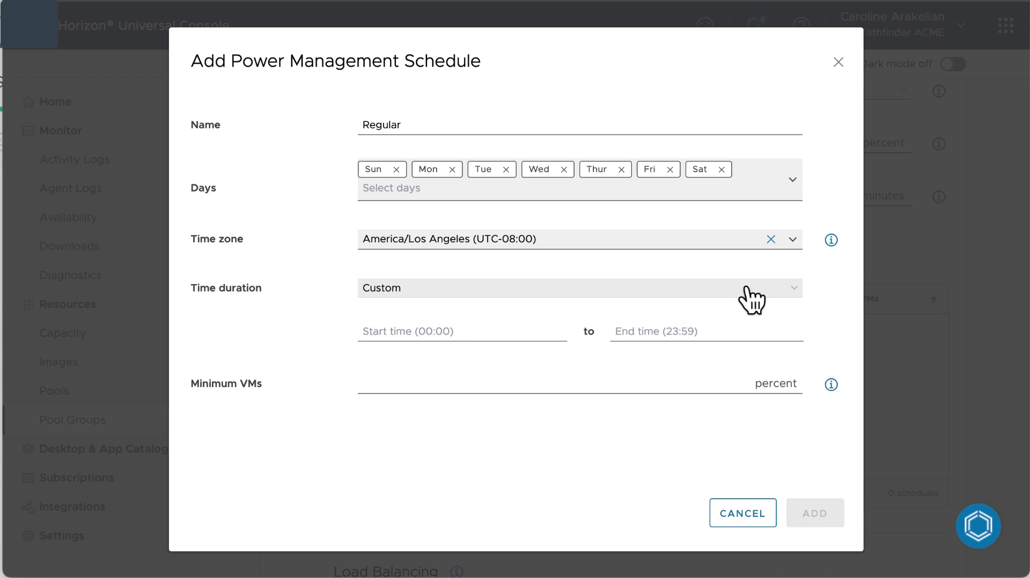
# Set the schedule's time duration to All day and remove Monday through Friday from its days
pyautogui.click(788, 292)
pyautogui.click(780, 310)
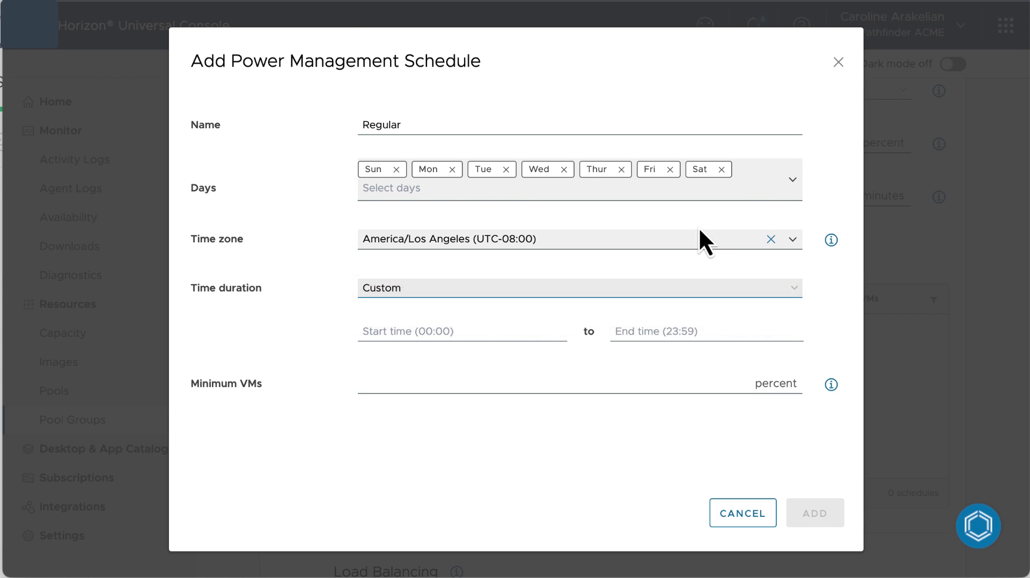
pyautogui.click(670, 169)
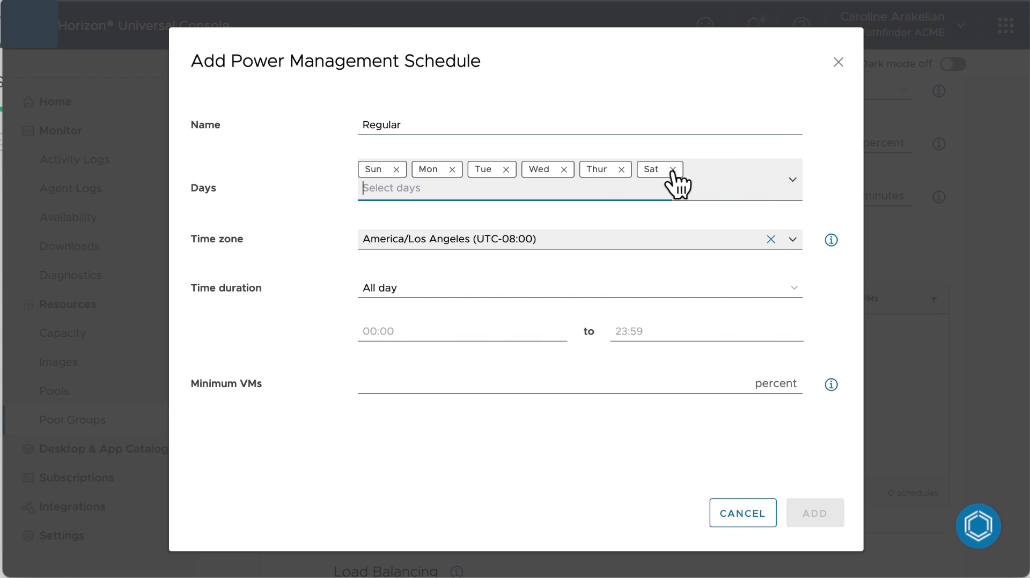
pyautogui.click(621, 170)
pyautogui.click(563, 179)
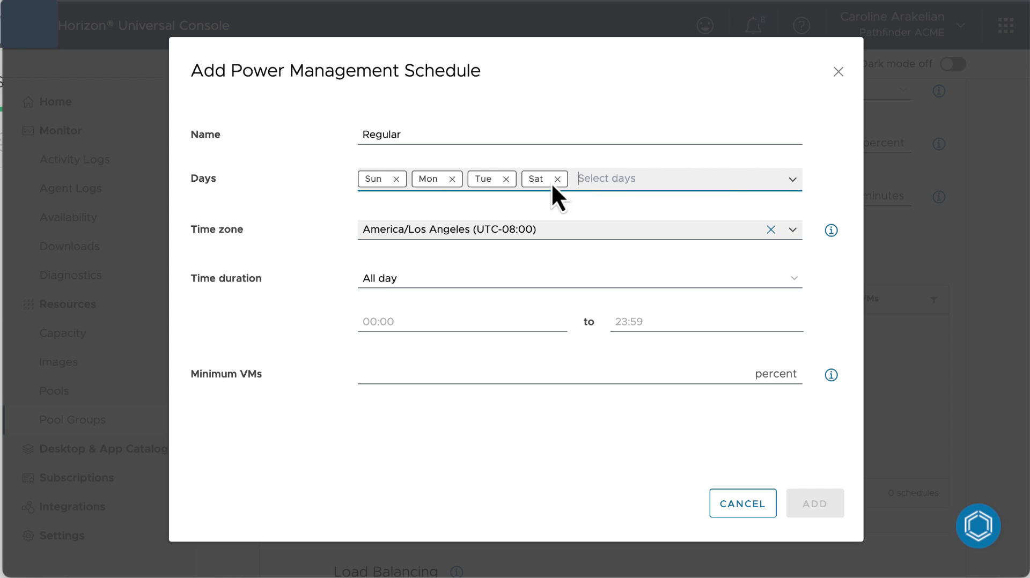
pyautogui.click(506, 179)
pyautogui.click(452, 179)
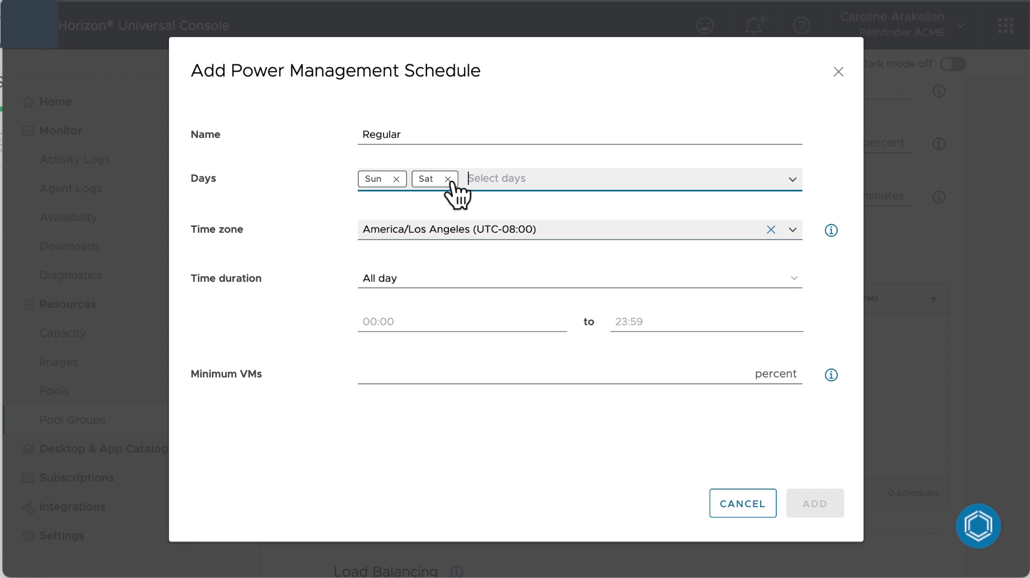
# Set the schedule's minimum VMs to 50 percent and add the schedule to the pool group
pyautogui.click(370, 374)
pyautogui.write('50')
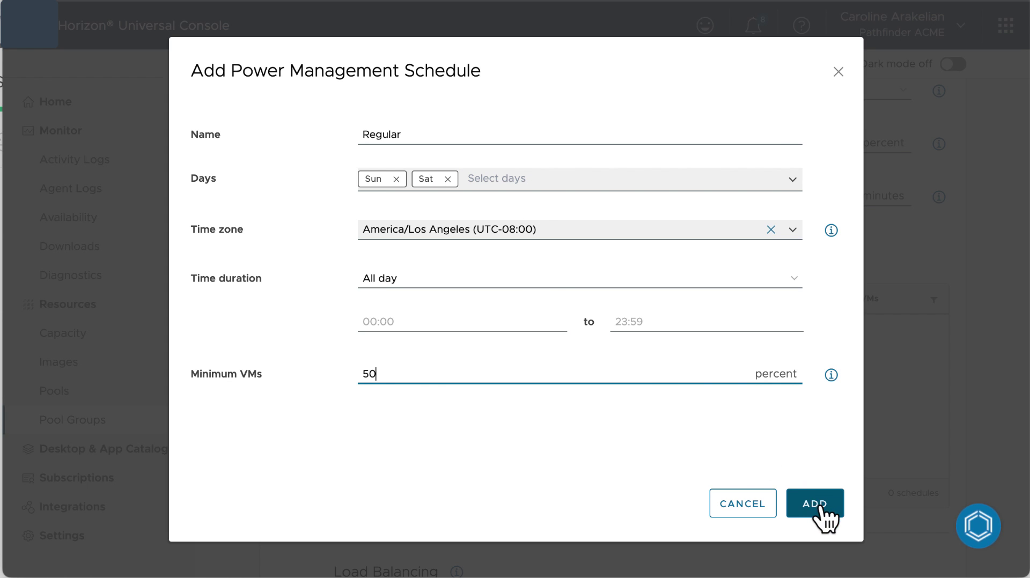
pyautogui.click(812, 512)
# Check the help on Rolling Maintenance and enable rolling maintenance for the pool group
pyautogui.scroll(-5, 735, 478)
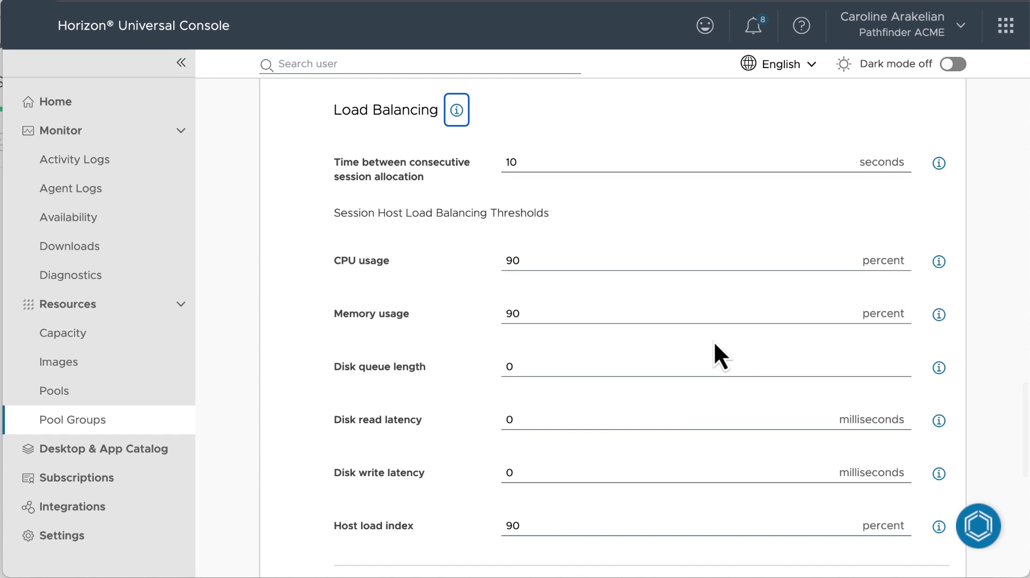
pyautogui.scroll(-2, 714, 344)
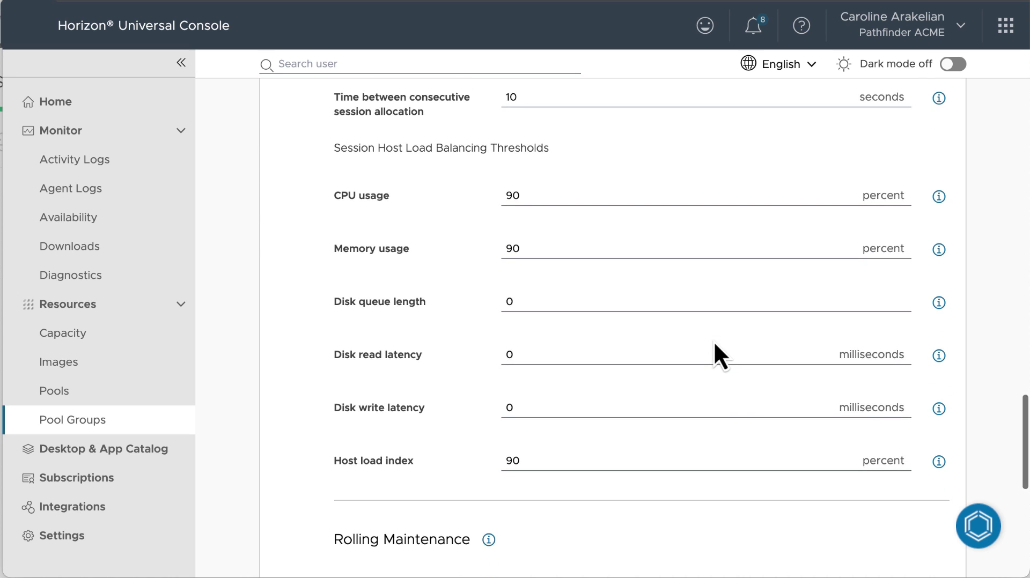
pyautogui.scroll(-3, 715, 345)
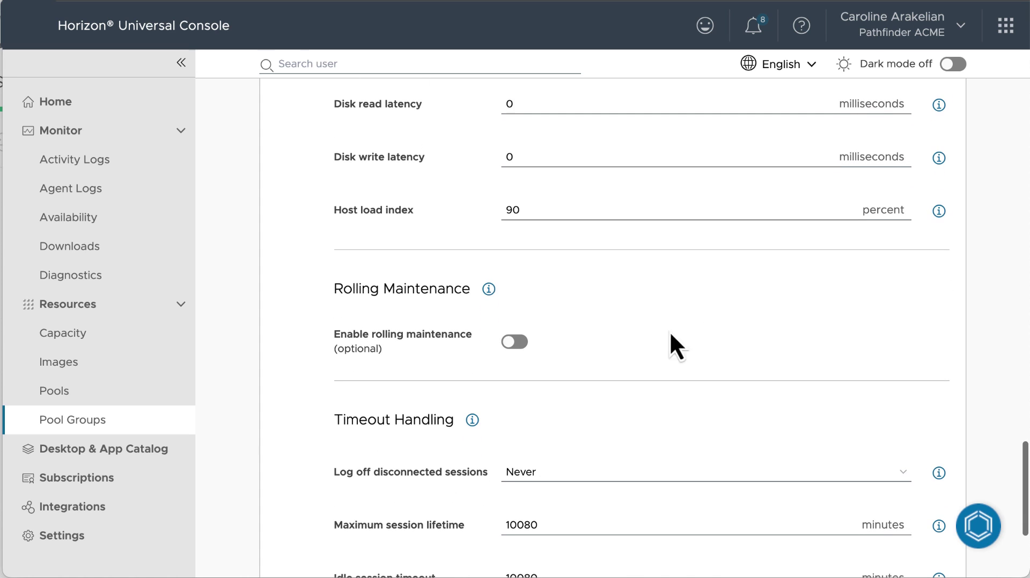
pyautogui.click(488, 289)
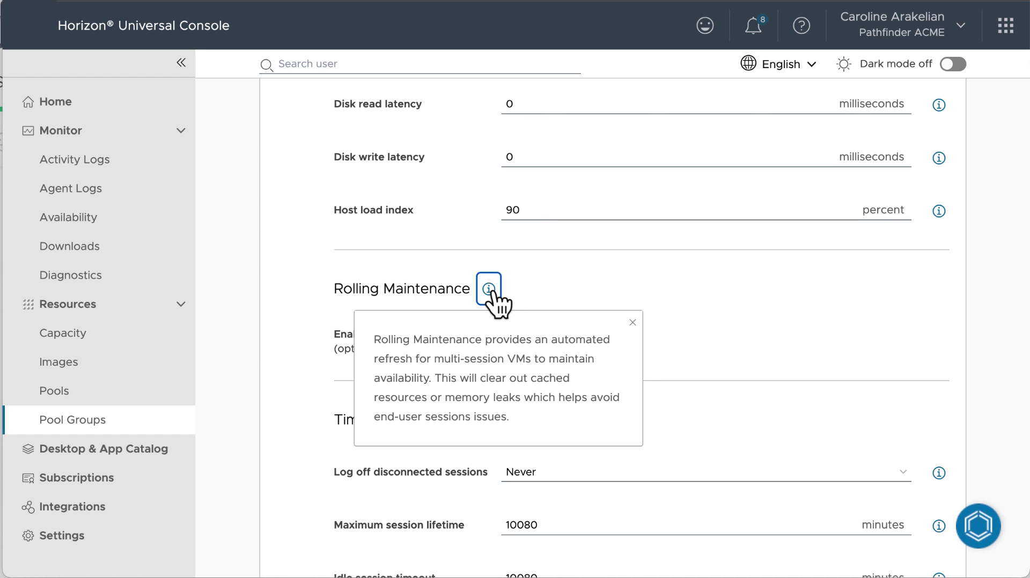
pyautogui.click(590, 293)
pyautogui.click(519, 343)
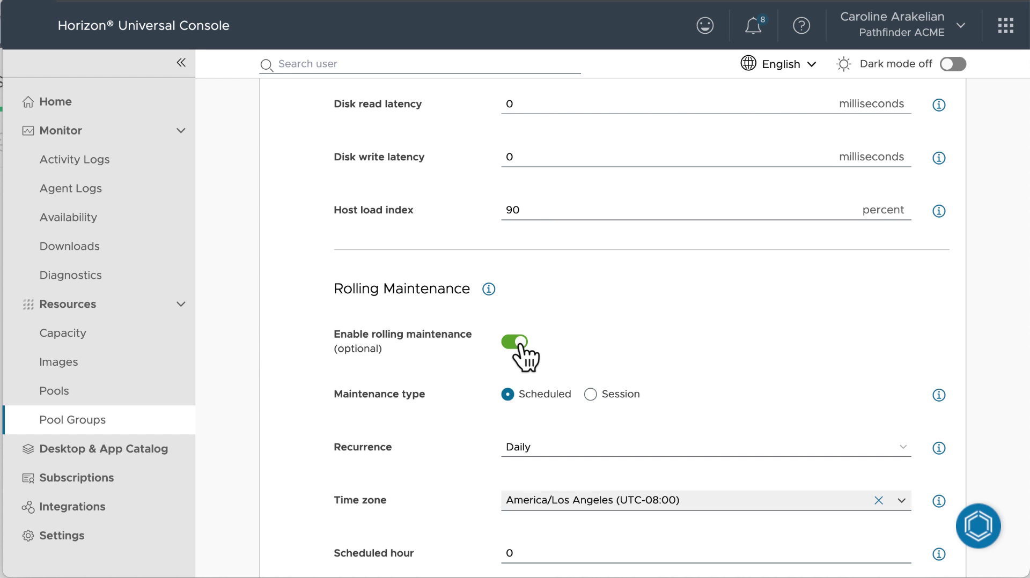
# Save the pool group with the default maintenance and timeout settings, and choose to entitle it immediately
pyautogui.scroll(-2, 694, 350)
pyautogui.scroll(-4, 752, 241)
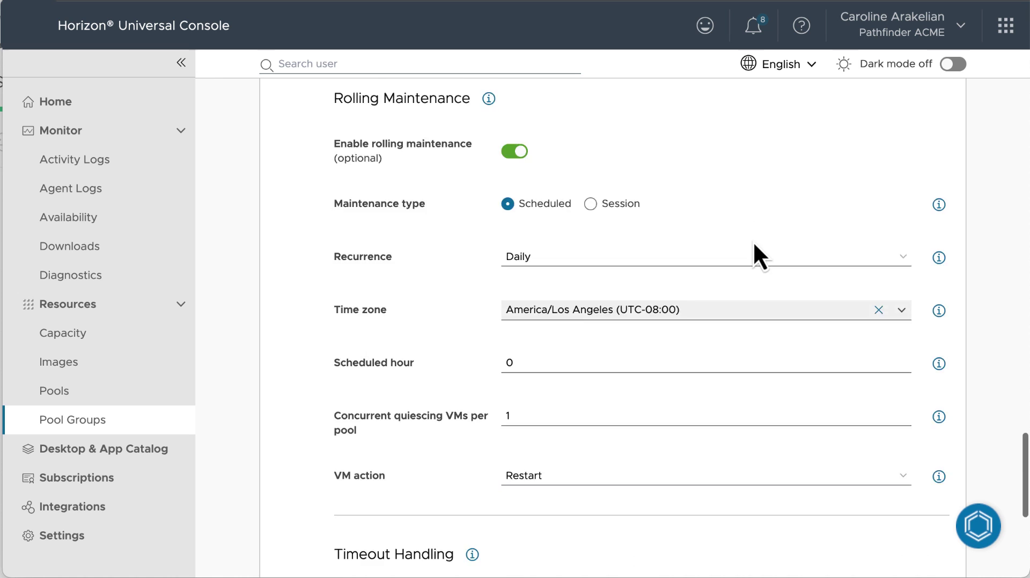
pyautogui.scroll(-3, 752, 241)
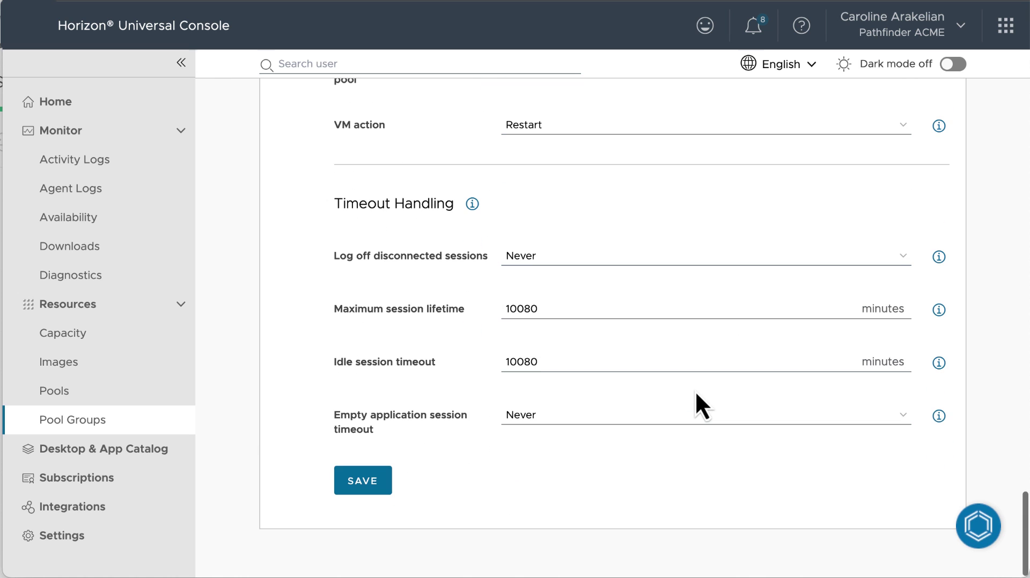
pyautogui.click(367, 482)
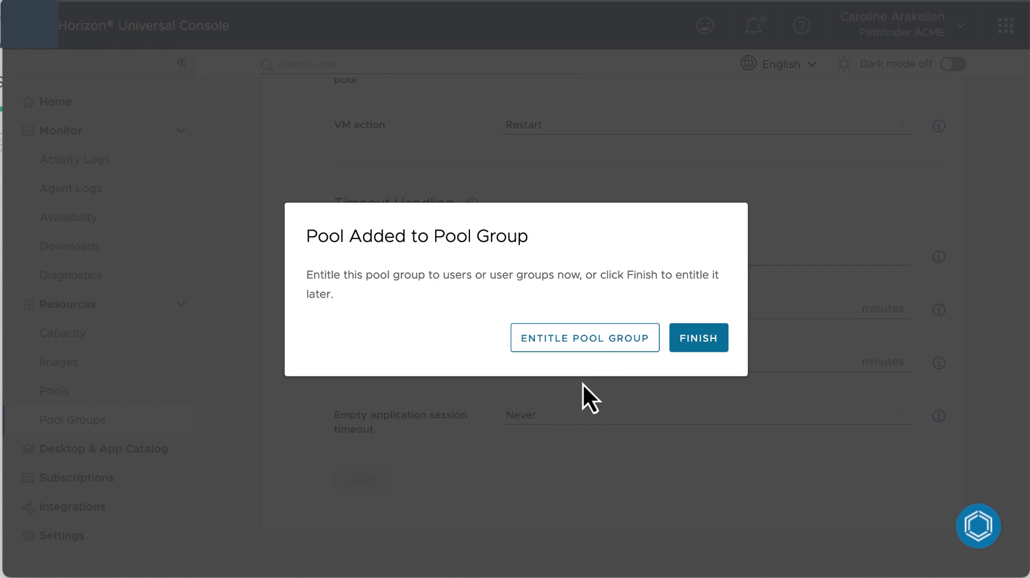
pyautogui.click(587, 342)
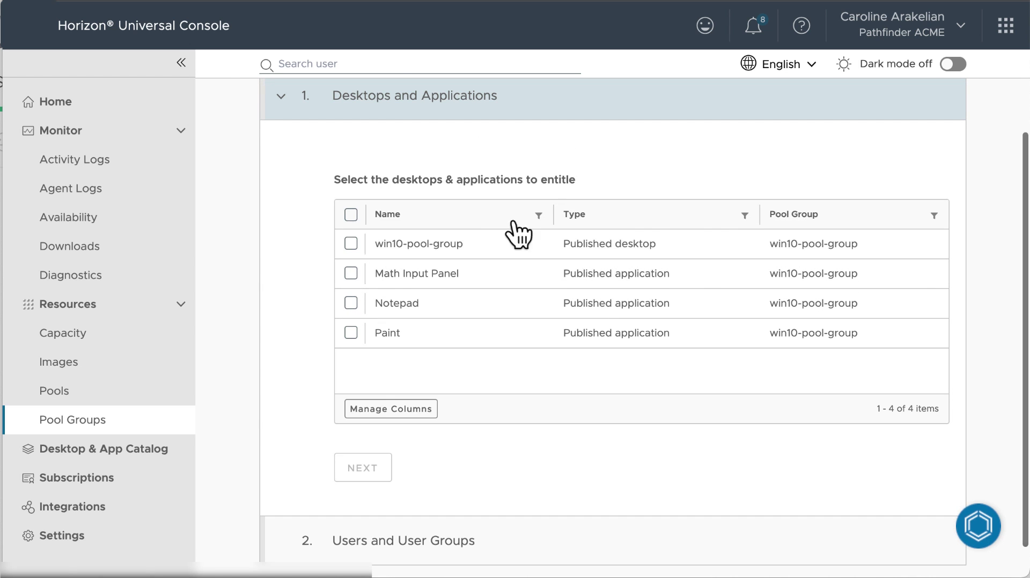
# Select the win10-pool-group desktop, Math Input Panel, Notepad and Paint for entitlement, and continue to the users and user groups
pyautogui.click(351, 244)
pyautogui.click(351, 275)
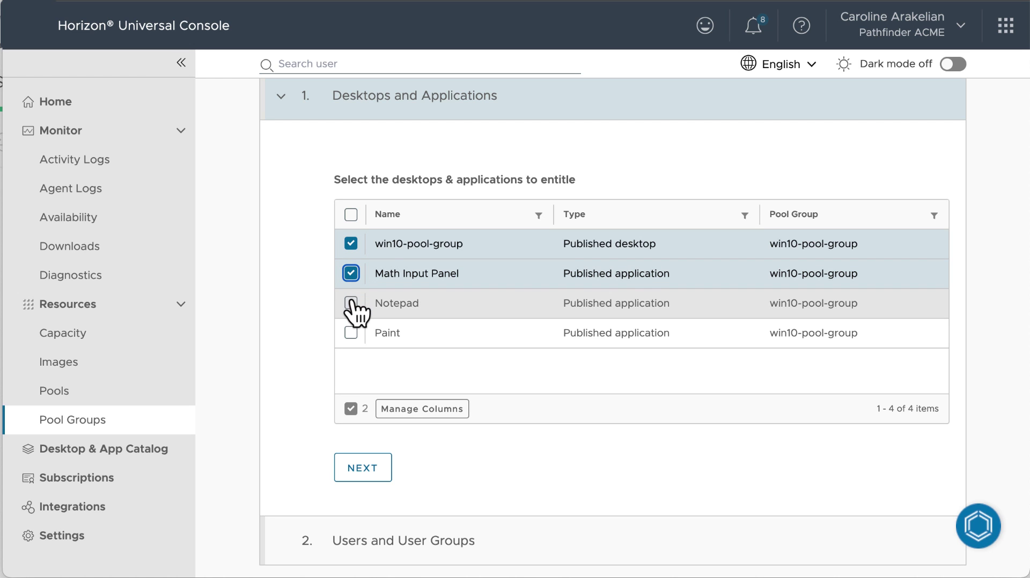
pyautogui.click(352, 306)
pyautogui.click(350, 333)
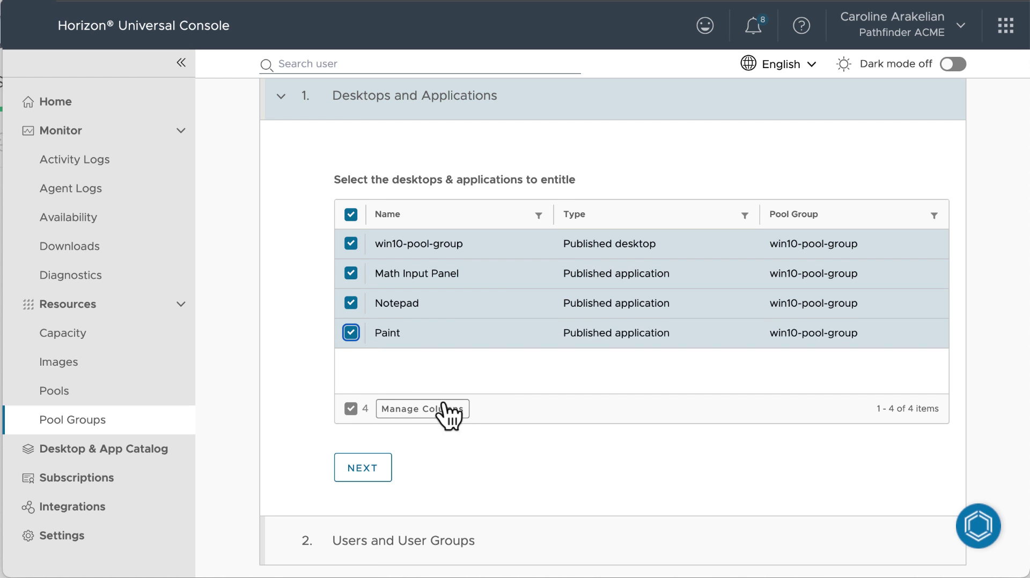
pyautogui.scroll(-1, 445, 413)
pyautogui.click(373, 431)
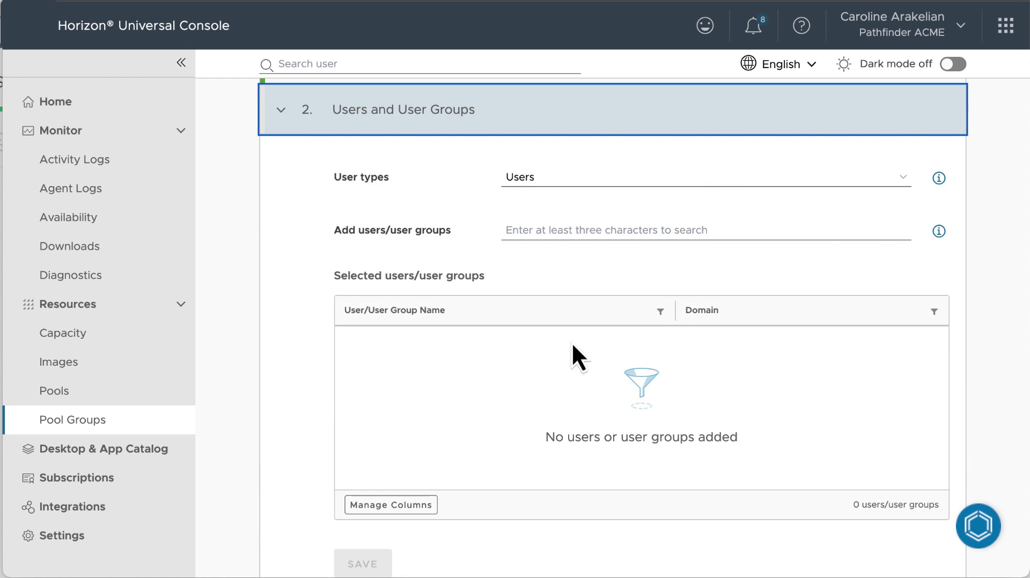
# Switch the user type to User groups, search for "eval" and add the Eval-Guide-Users group
pyautogui.click(908, 184)
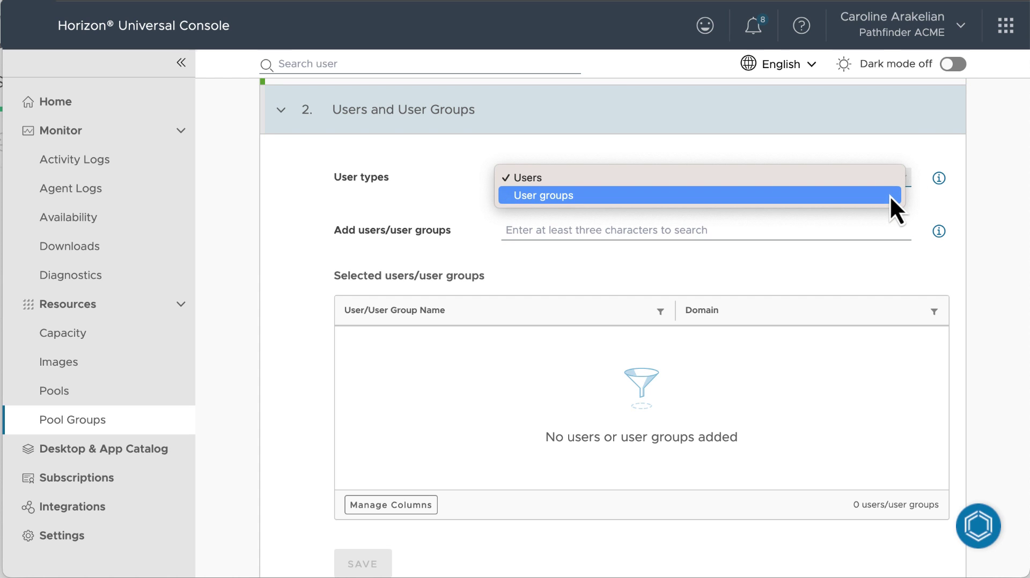
pyautogui.click(890, 195)
pyautogui.click(787, 225)
pyautogui.write('eval')
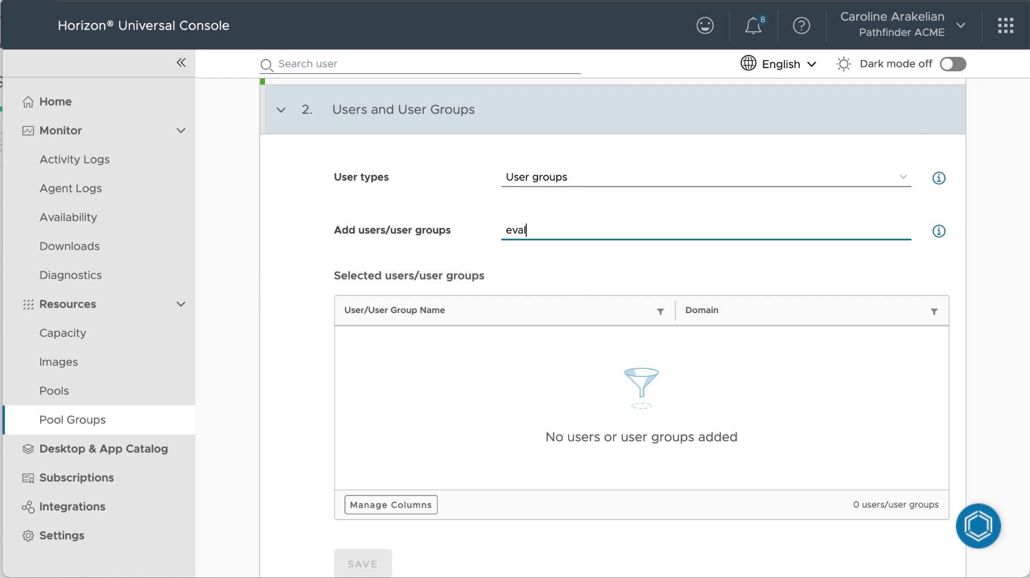
pyautogui.click(516, 261)
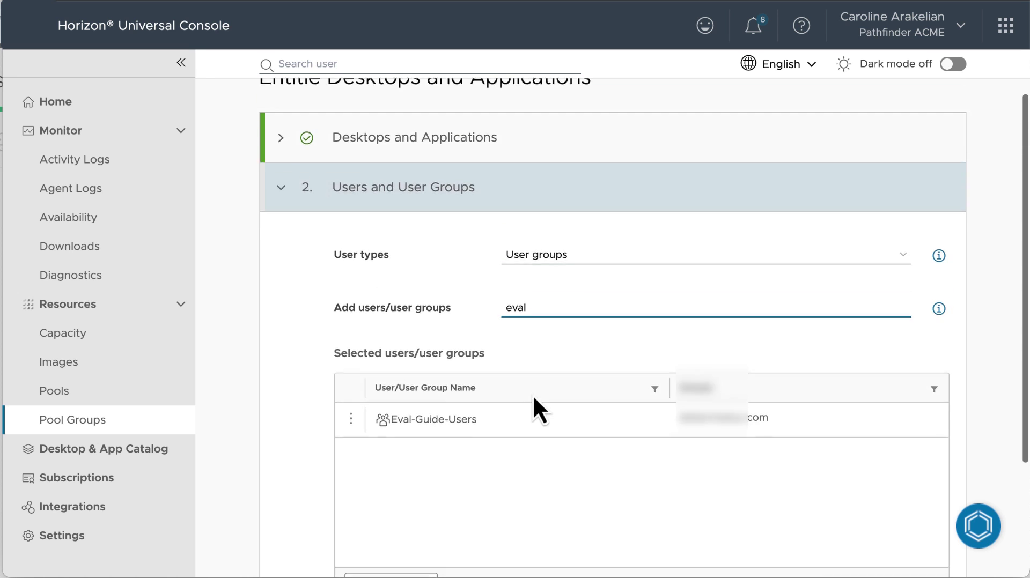
# Switch the user type to Users, search by username and add two individual users to the entitlement
pyautogui.click(883, 270)
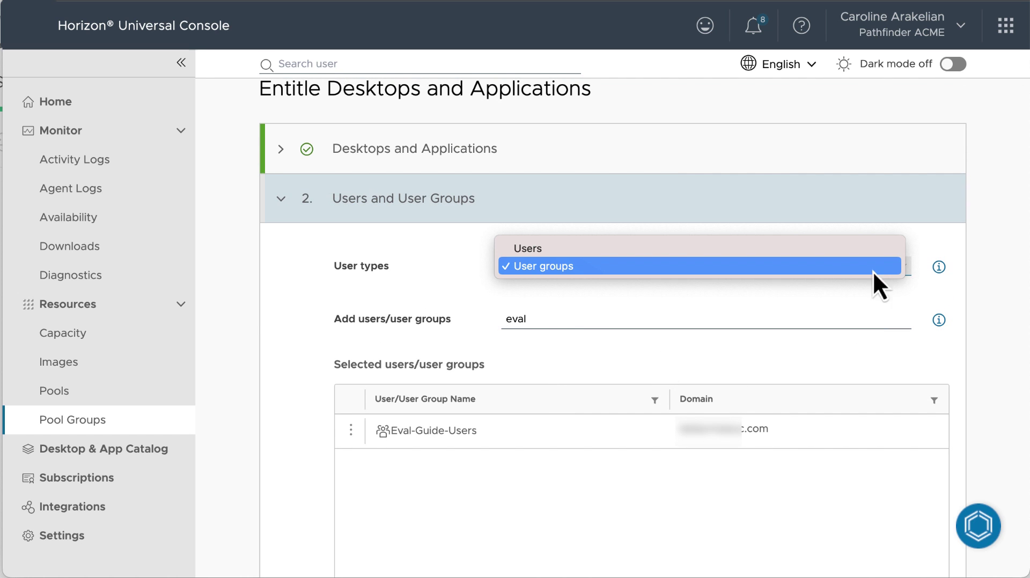
pyautogui.click(771, 250)
pyautogui.write('car')
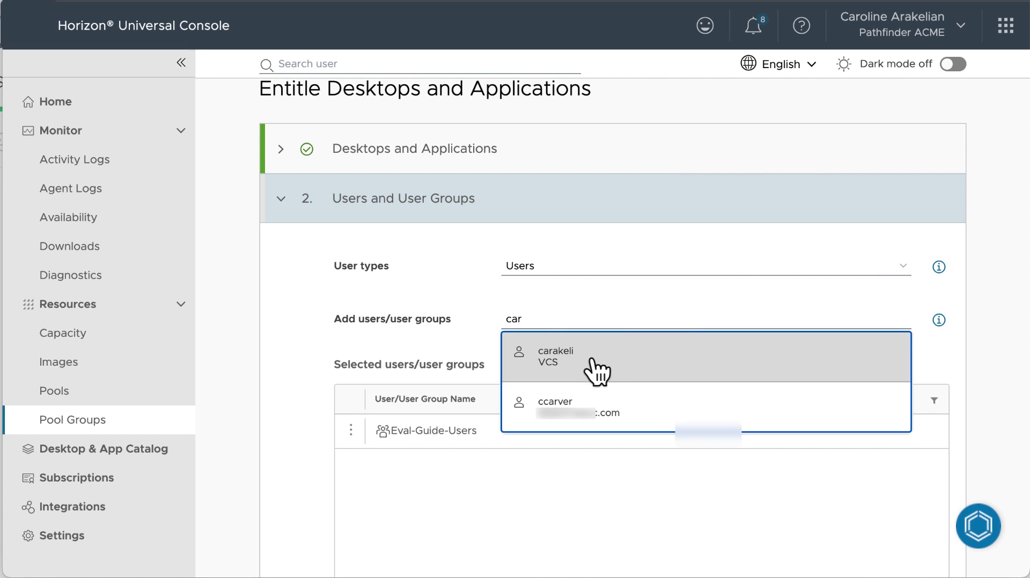
pyautogui.click(597, 370)
pyautogui.write('v')
pyautogui.click(580, 368)
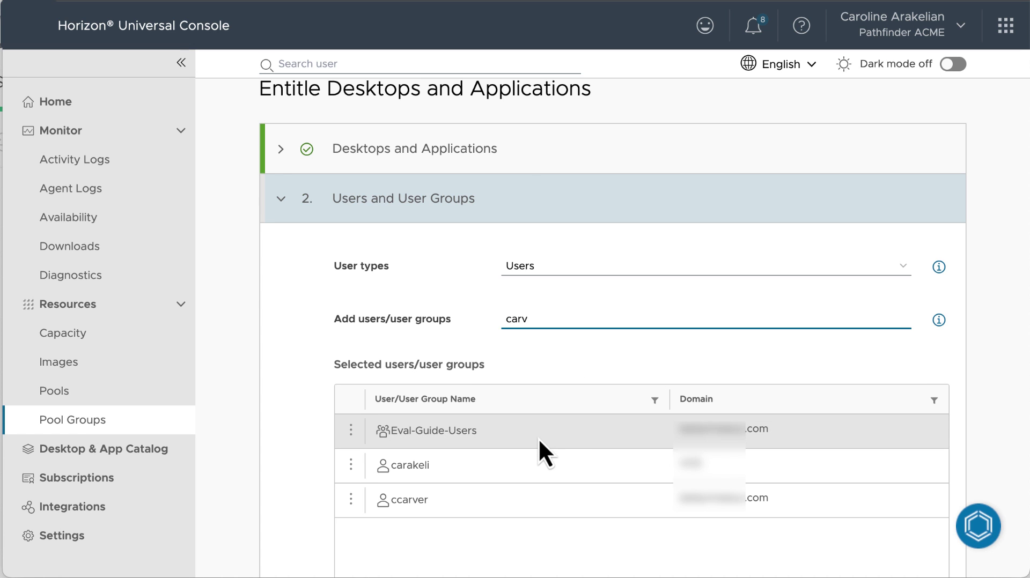
pyautogui.scroll(-3, 539, 437)
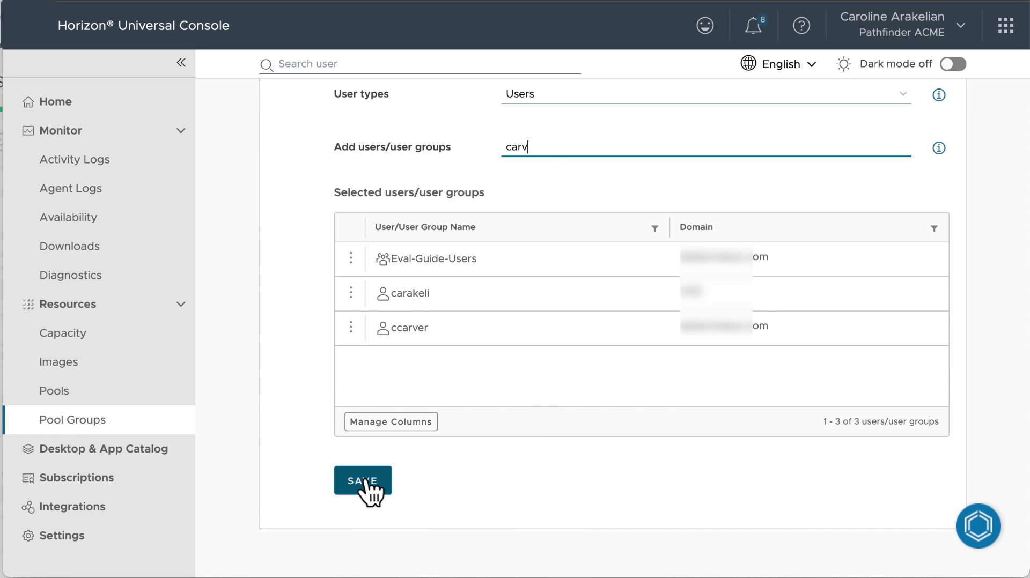
# Save the pool group entitlement for the selected users and user group
pyautogui.click(366, 480)
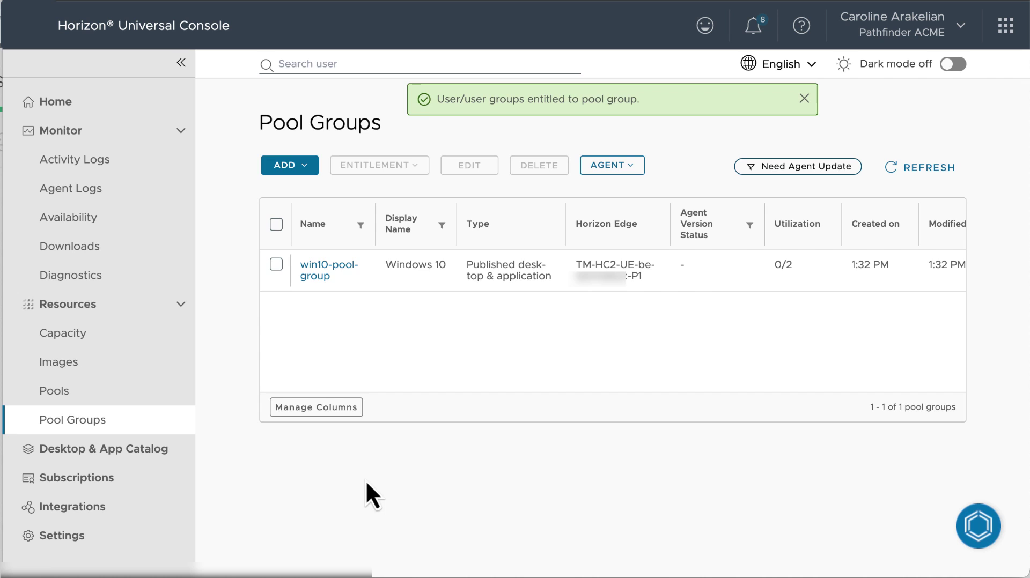
# Check the available actions for the win10-multi-sess pool and examine its overview, VMs, sessions and admin activity
pyautogui.click(80, 392)
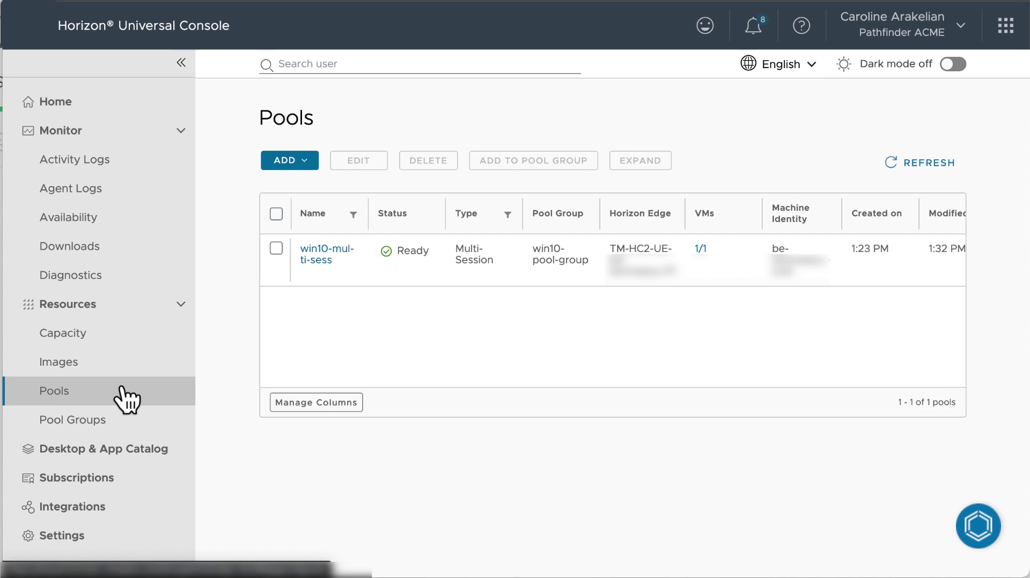
pyautogui.click(277, 249)
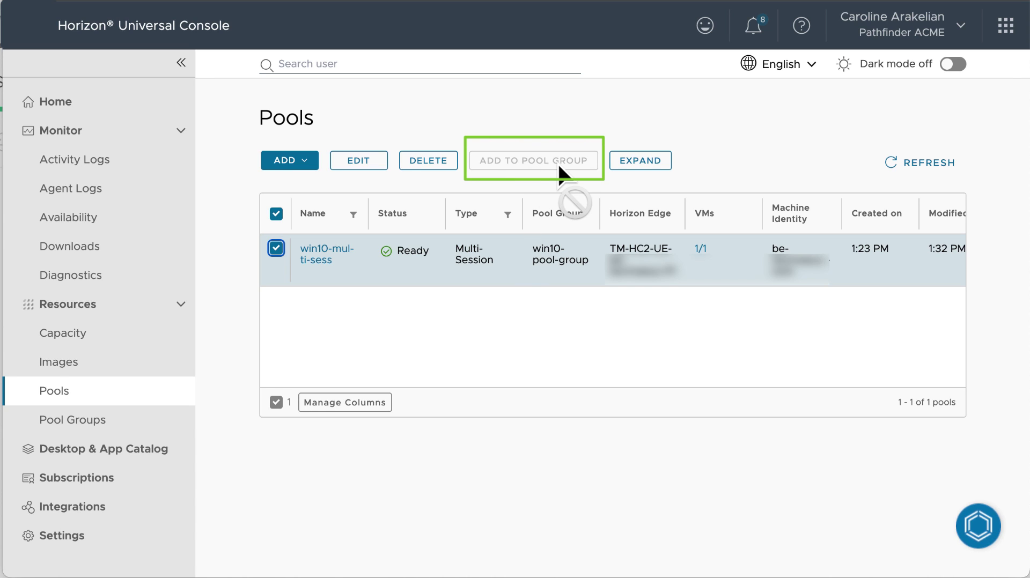
pyautogui.click(277, 249)
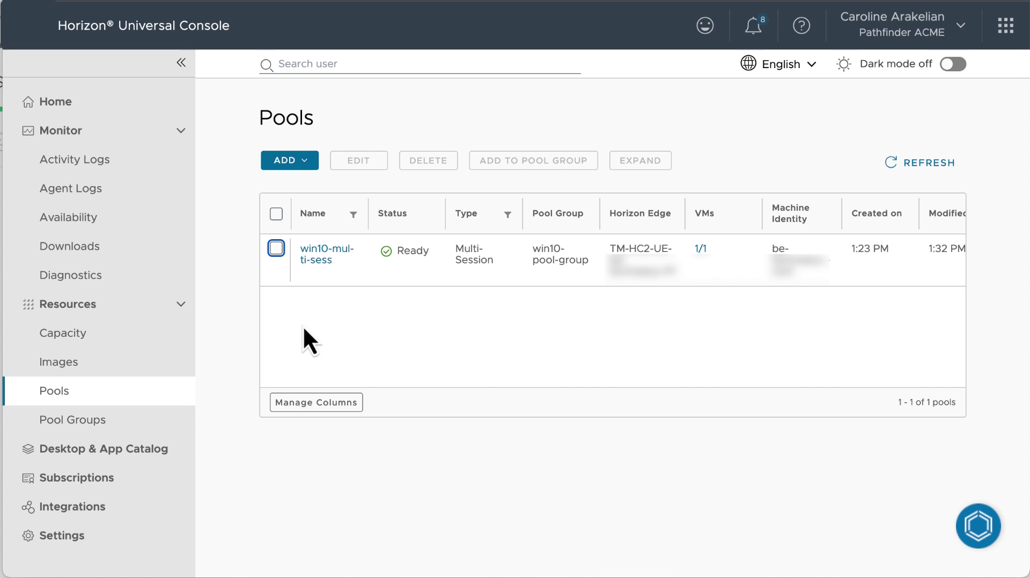
pyautogui.click(325, 250)
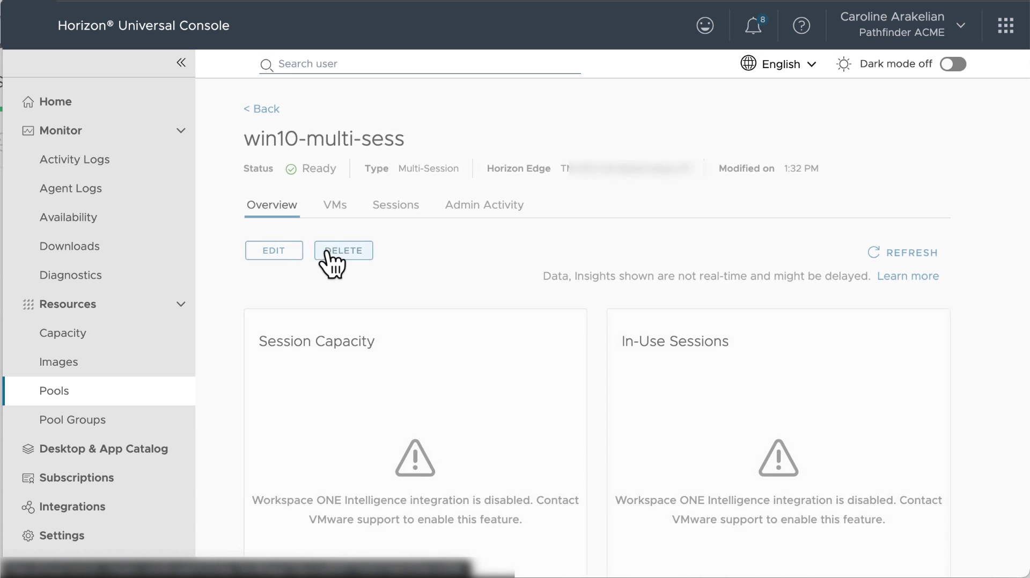
pyautogui.click(352, 207)
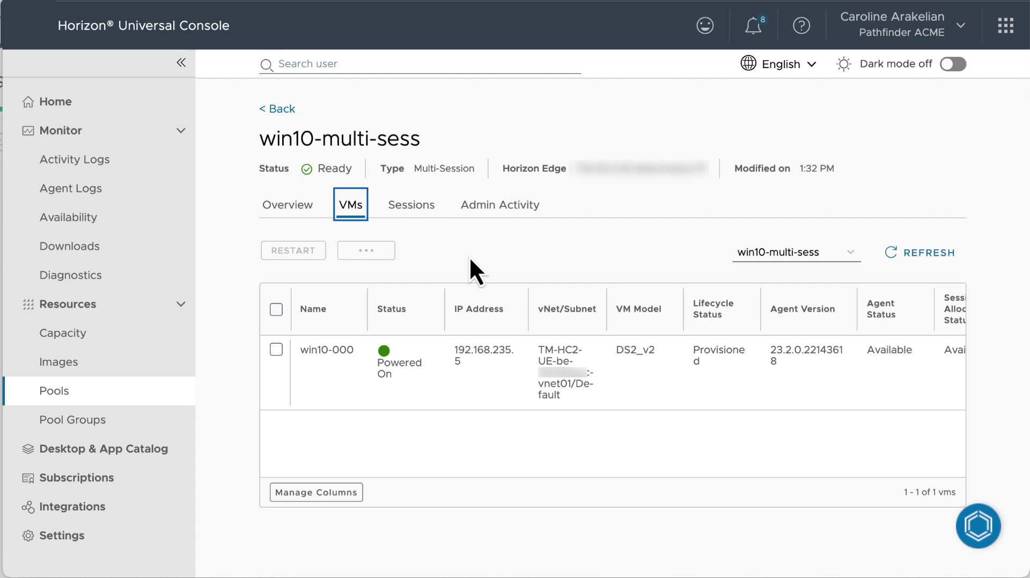
pyautogui.click(423, 206)
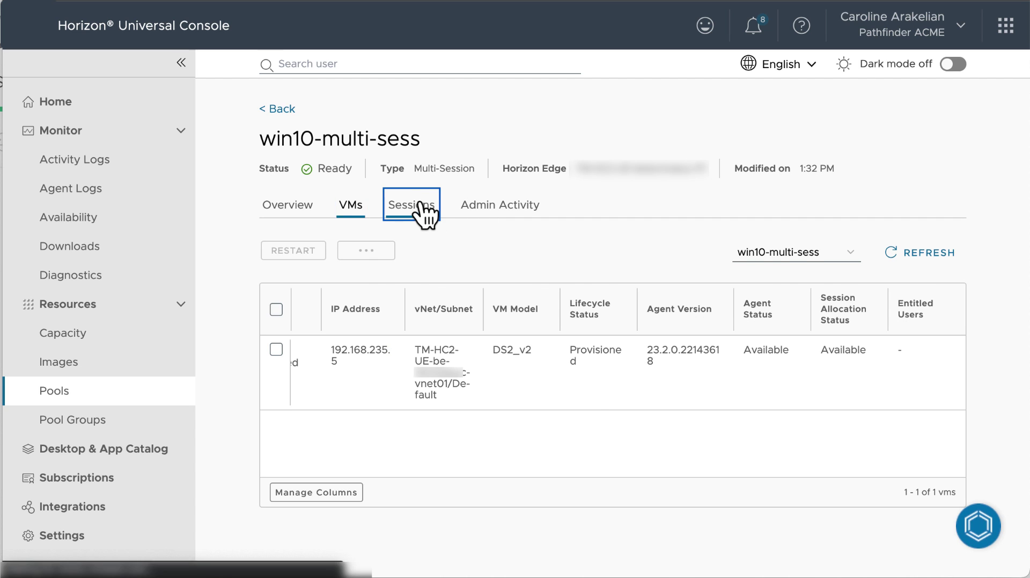
pyautogui.click(511, 213)
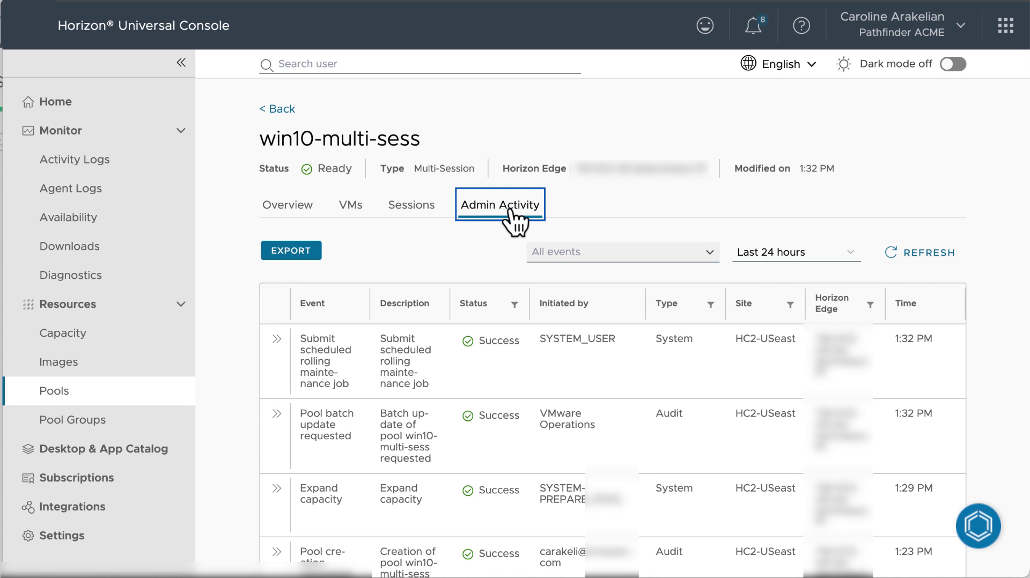
pyautogui.scroll(-2, 478, 428)
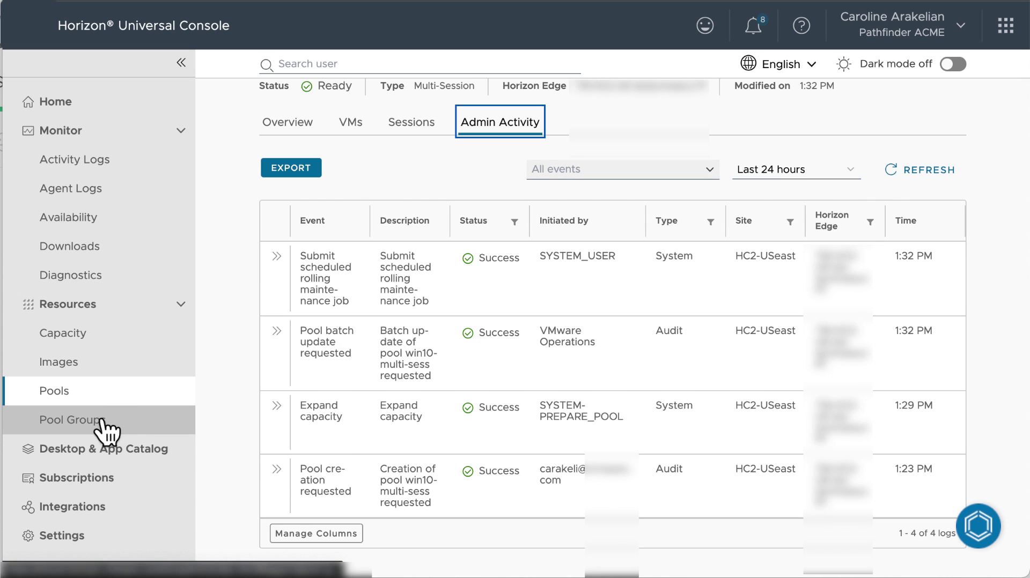
# Check the entitlement actions for win10-pool-group, open its details and review the policies in its overview
pyautogui.click(102, 421)
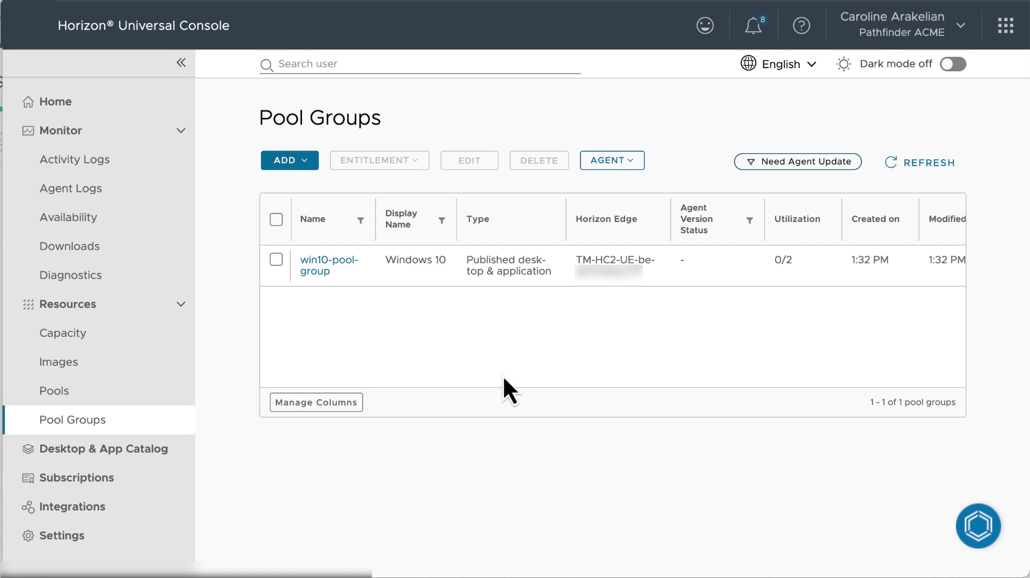
pyautogui.click(277, 260)
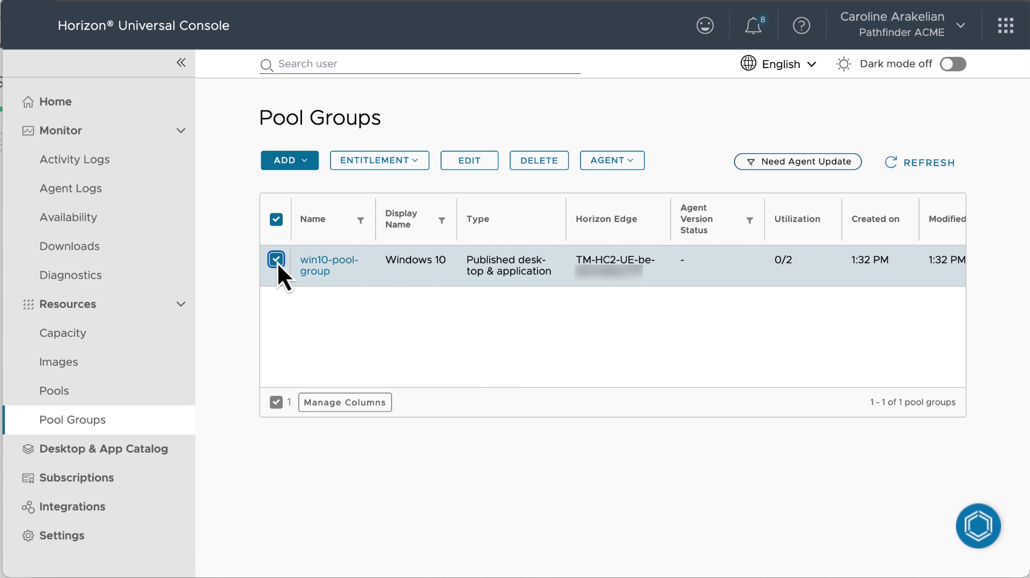
pyautogui.click(419, 165)
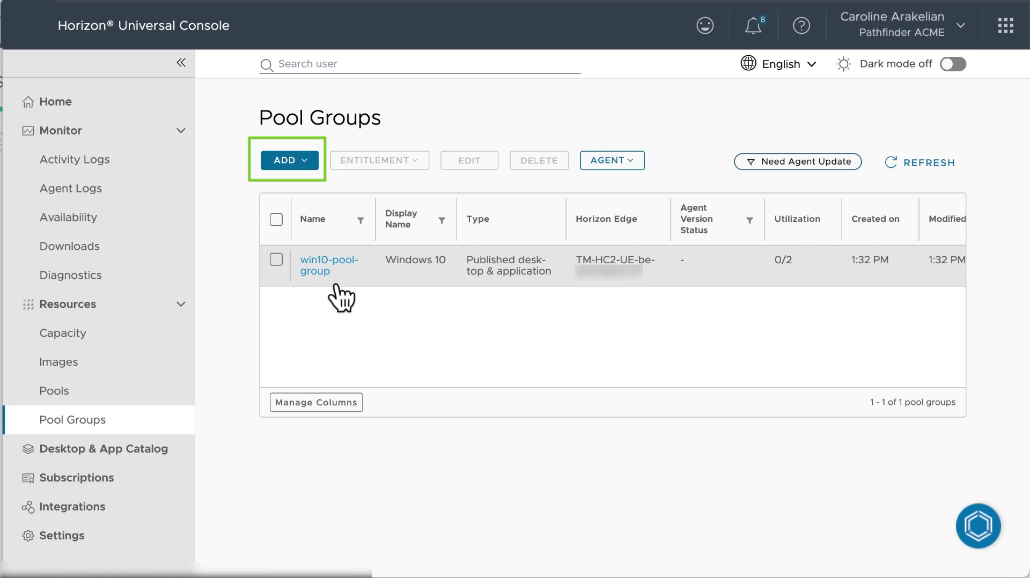
pyautogui.click(327, 270)
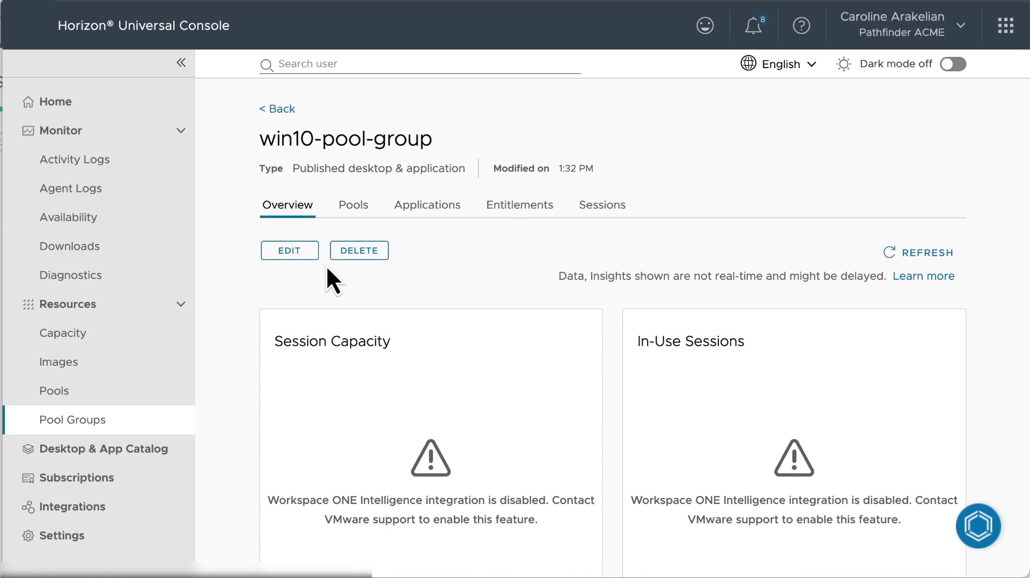
pyautogui.scroll(-10, 468, 301)
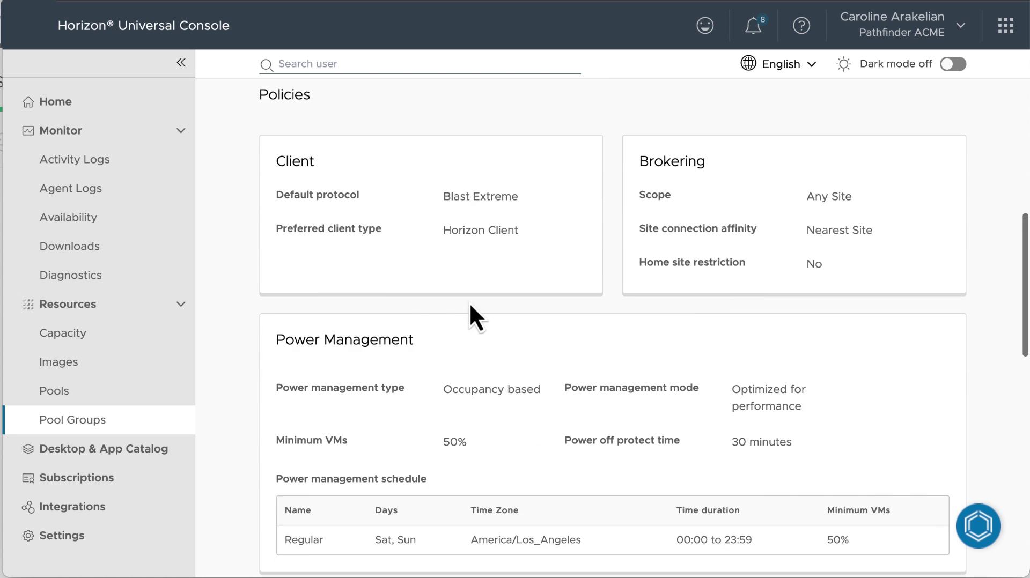
pyautogui.scroll(-8, 469, 305)
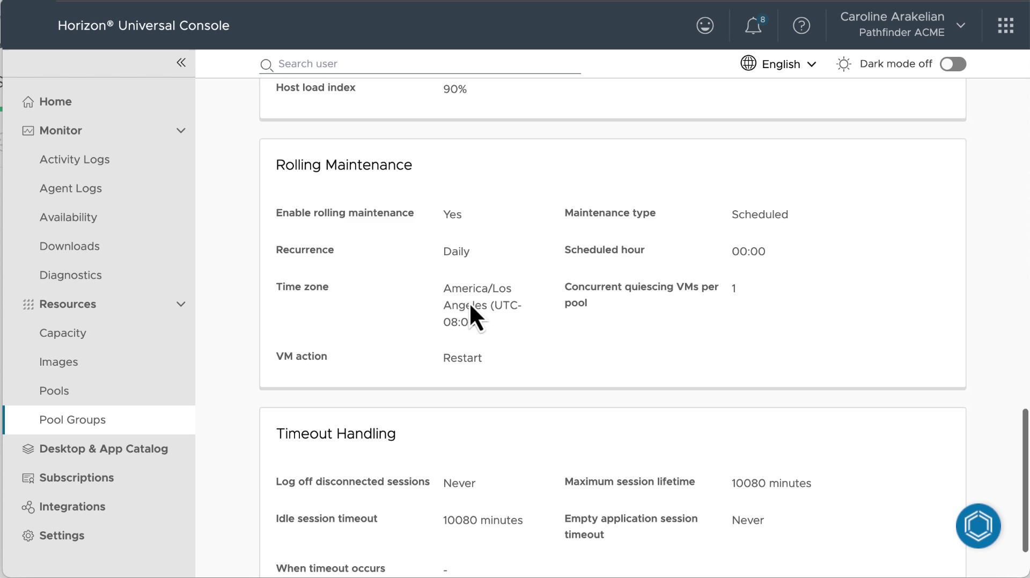
pyautogui.scroll(10, 451, 279)
# Examine the pools, applications, entitlements and sessions of win10-pool-group
pyautogui.click(354, 207)
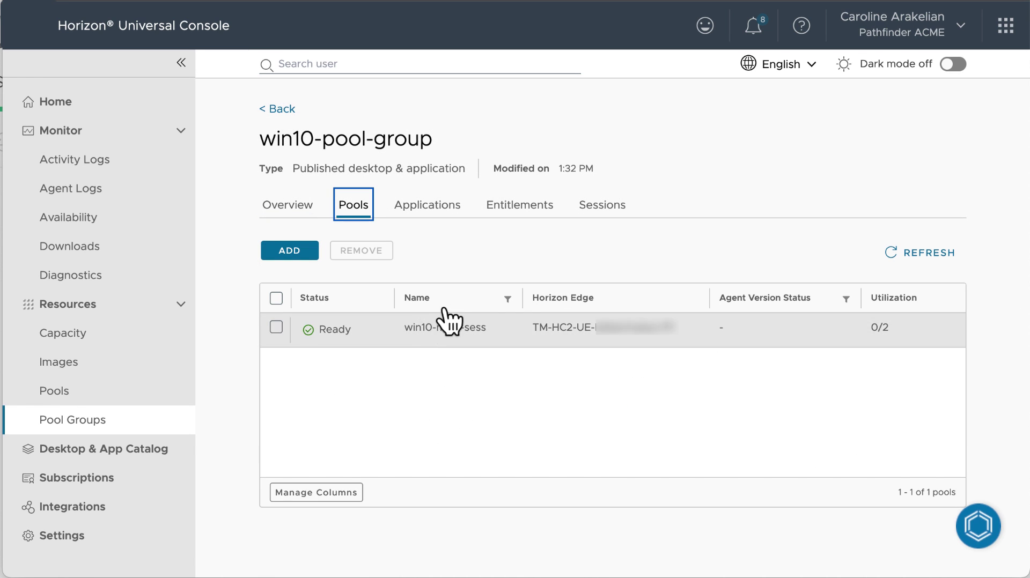
pyautogui.click(435, 208)
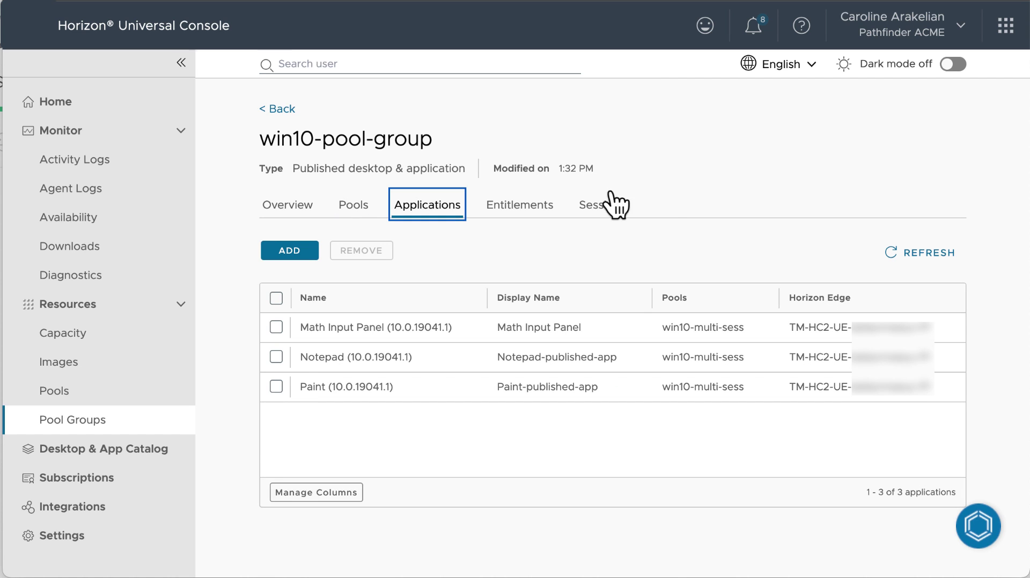
pyautogui.click(524, 208)
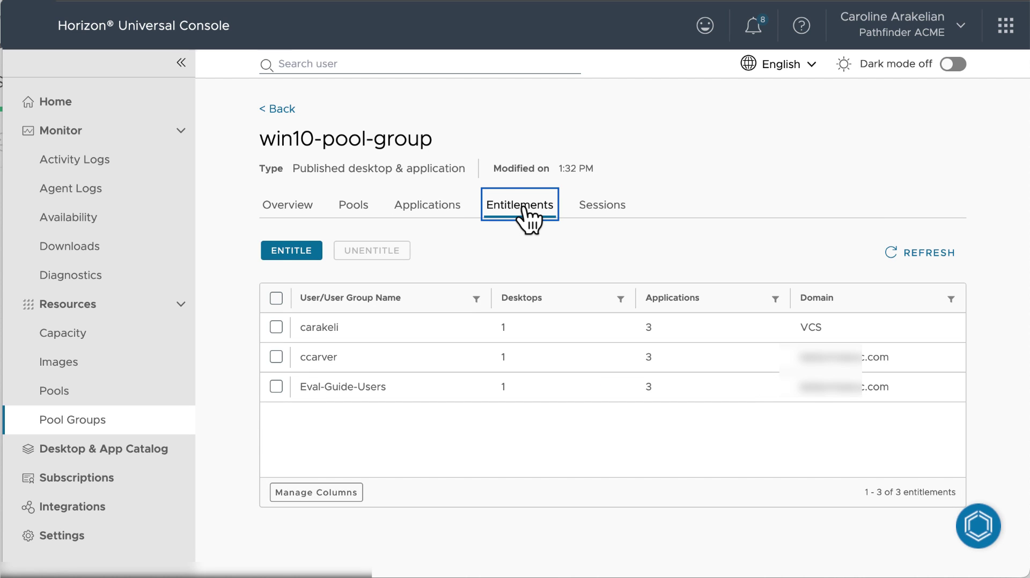
pyautogui.click(616, 217)
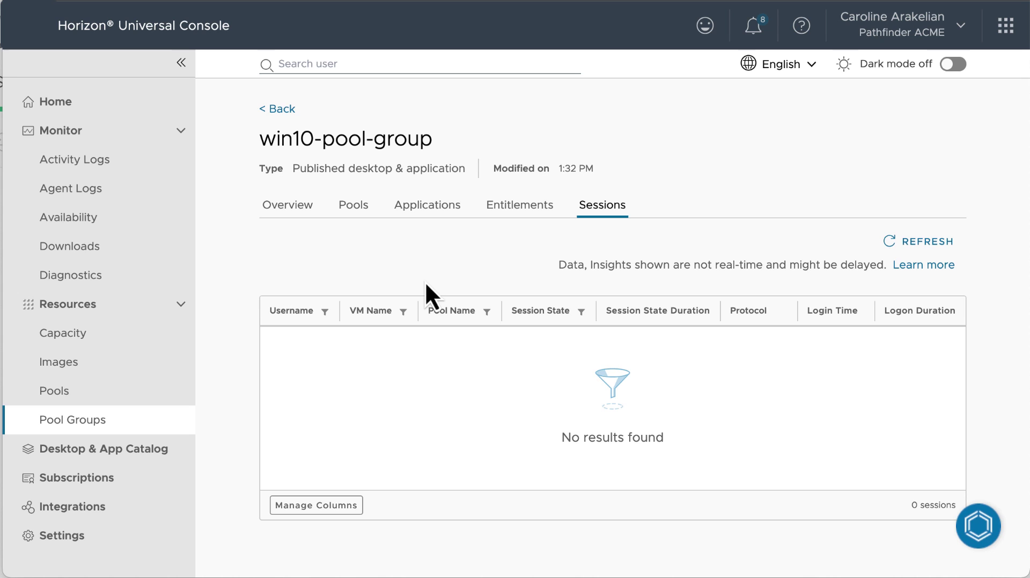
# Review the desktops and published applications in the Desktop and App Catalog, including the entitlement options for win10-pool-group and Math Input Panel
pyautogui.click(143, 454)
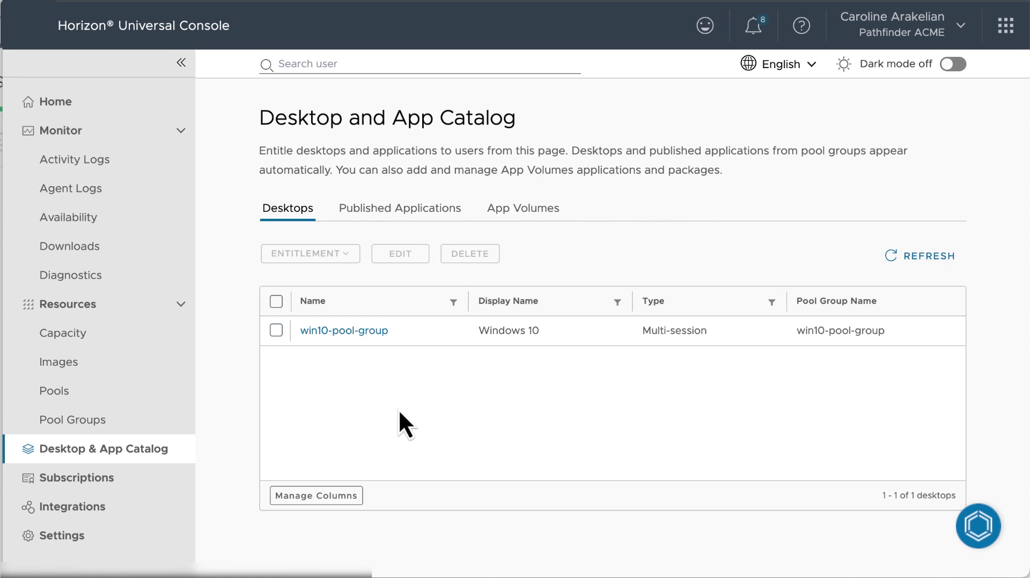
pyautogui.click(276, 330)
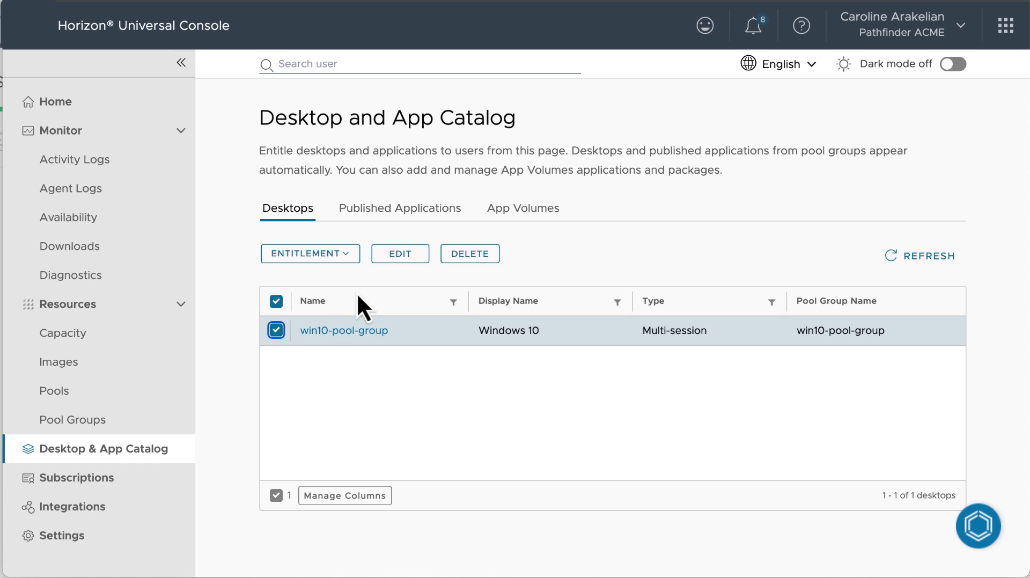
pyautogui.click(347, 255)
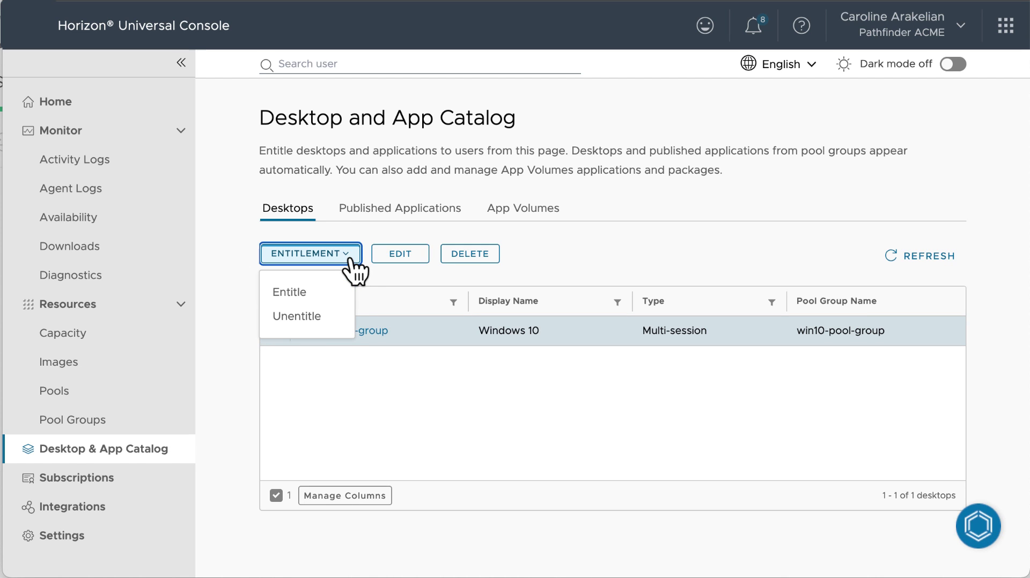
pyautogui.click(349, 258)
pyautogui.click(384, 211)
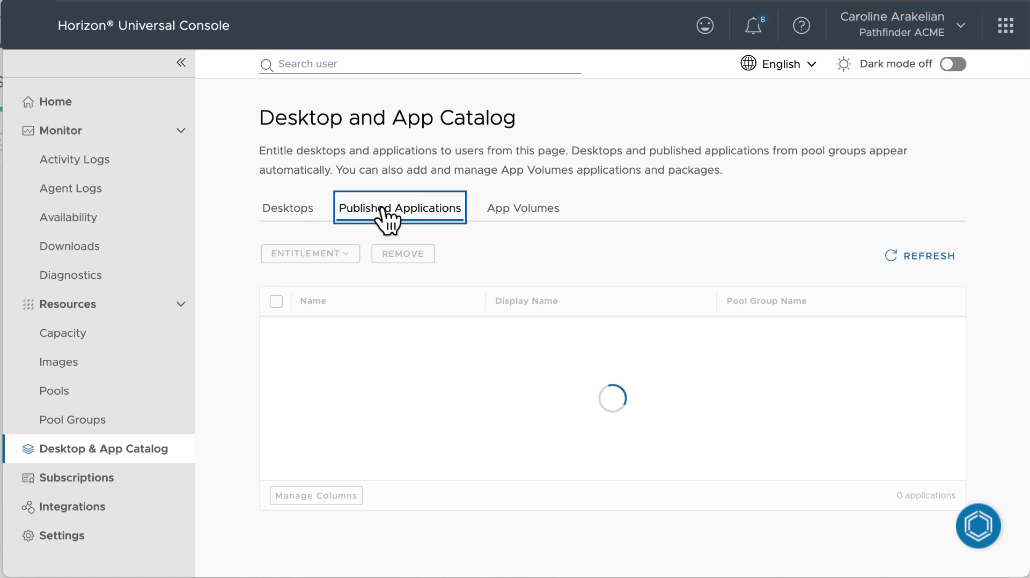
pyautogui.click(276, 331)
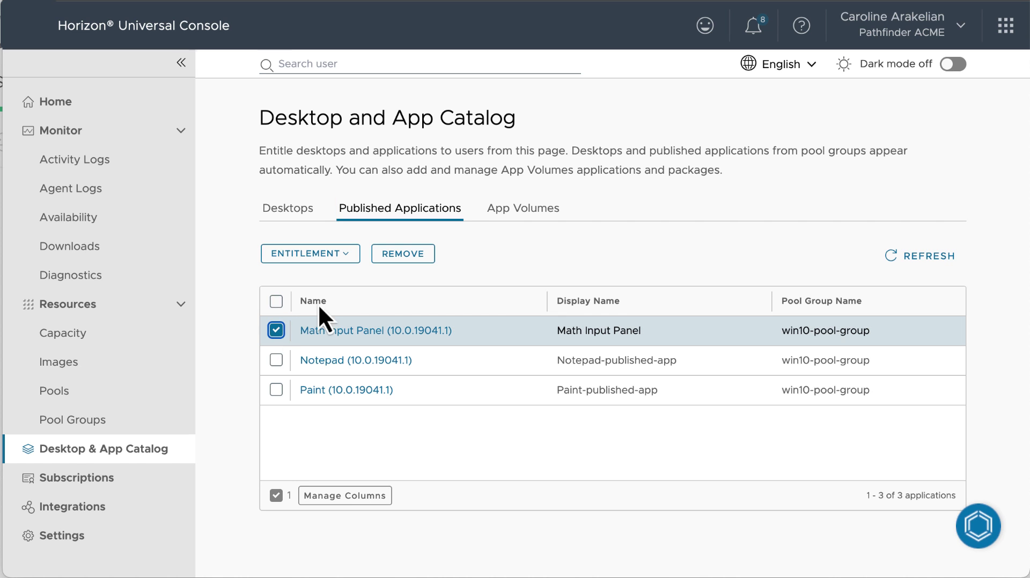
pyautogui.click(351, 256)
pyautogui.click(517, 257)
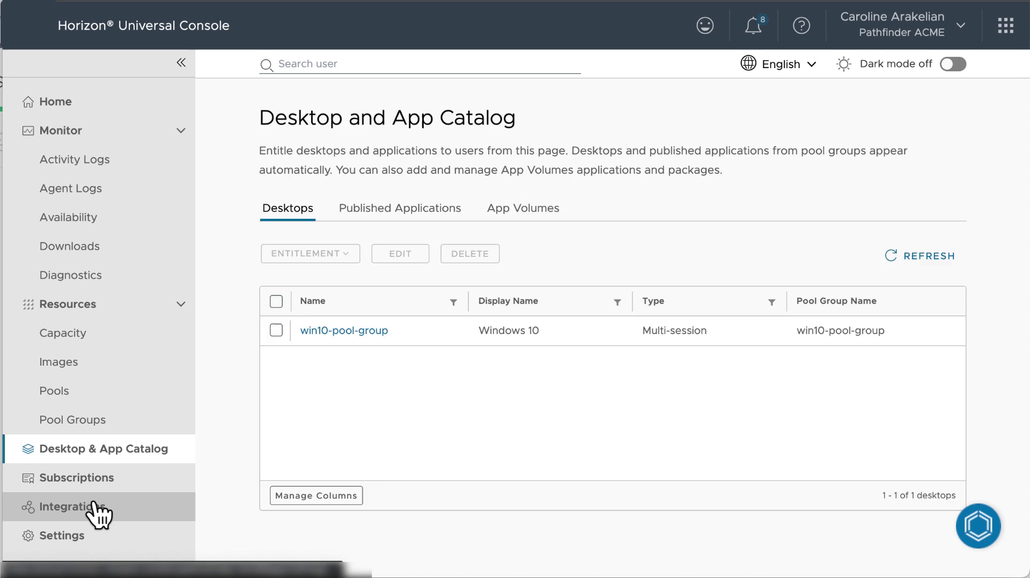
# Enable Intelligent Hub in the Workspace ONE Intelligent Hub integration and save the setting
pyautogui.click(97, 507)
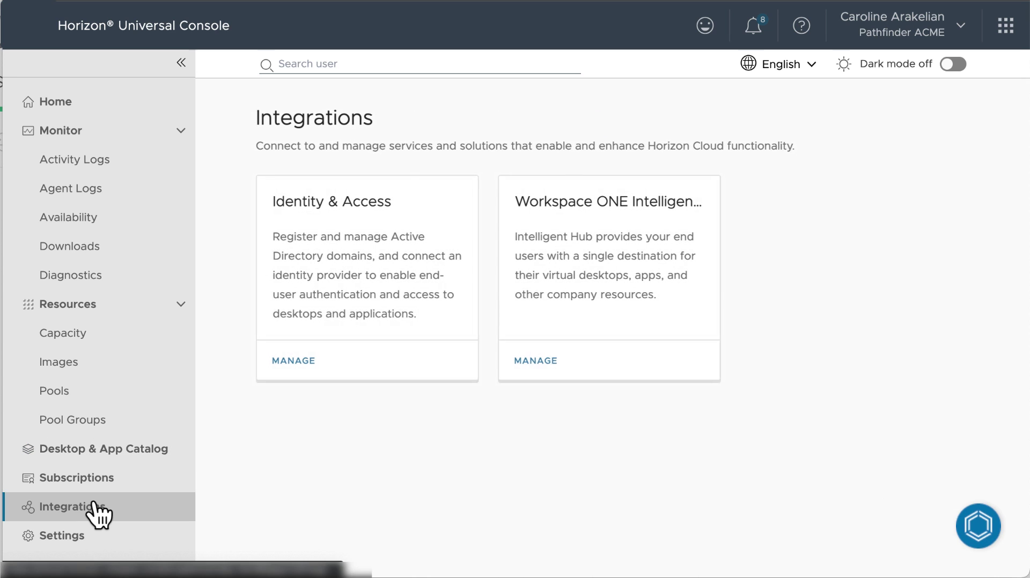
pyautogui.click(539, 361)
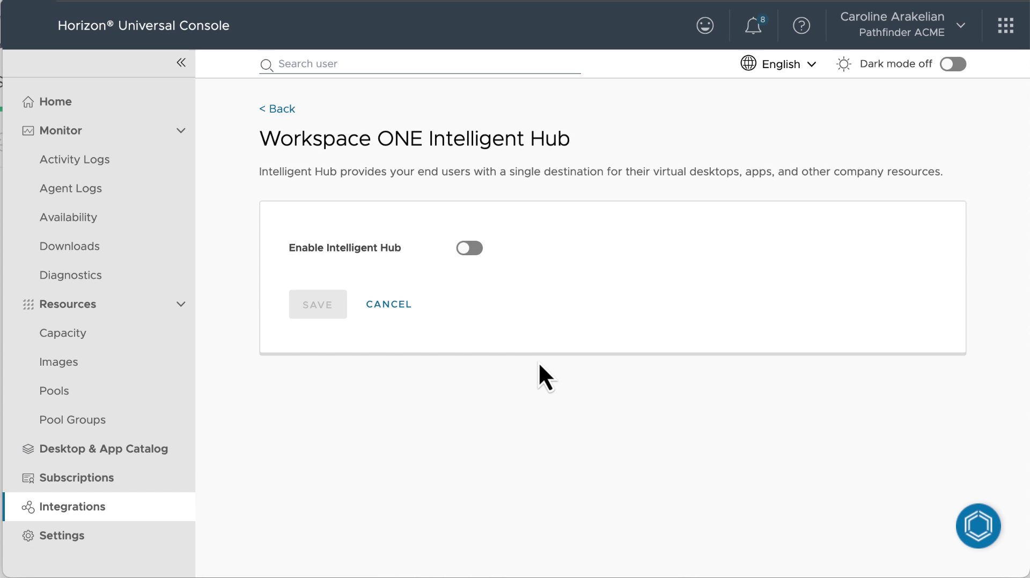
pyautogui.click(471, 248)
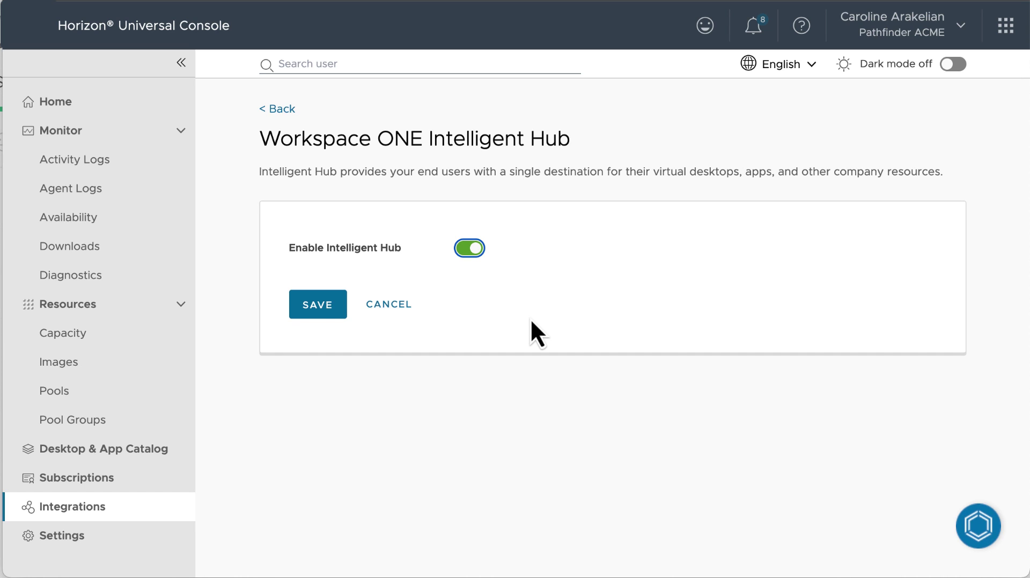
pyautogui.click(322, 307)
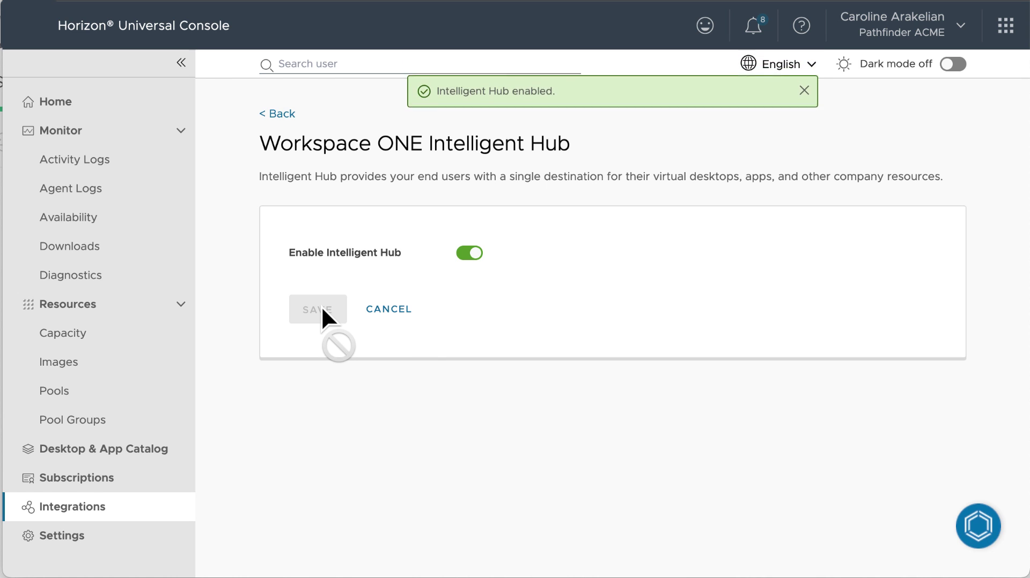